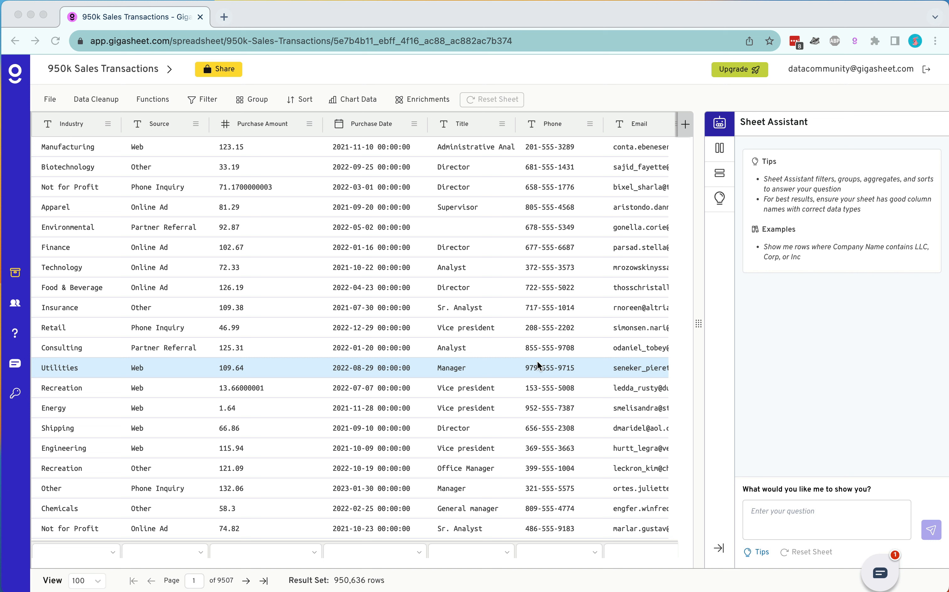
click(723, 154)
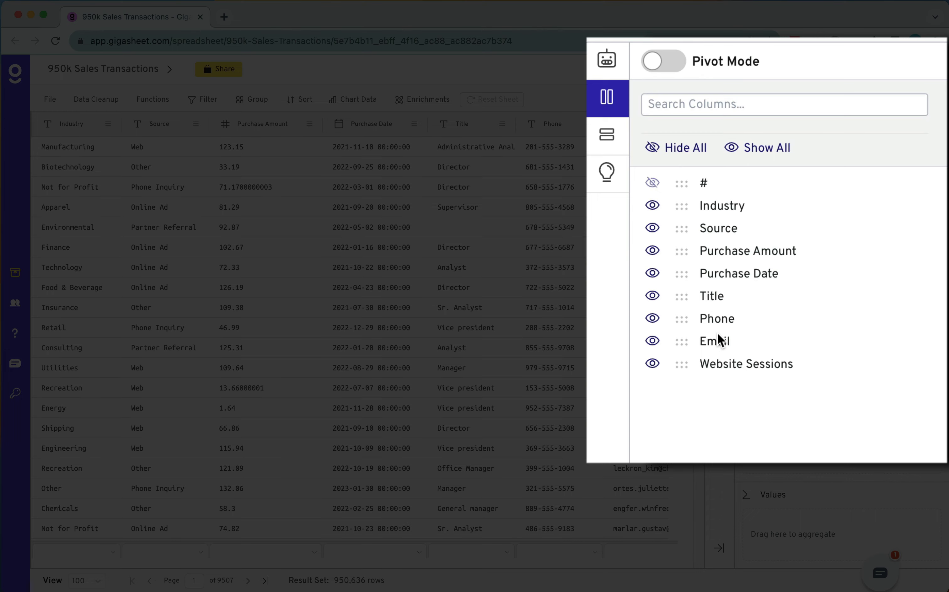
scroll(549, 309, right, 5)
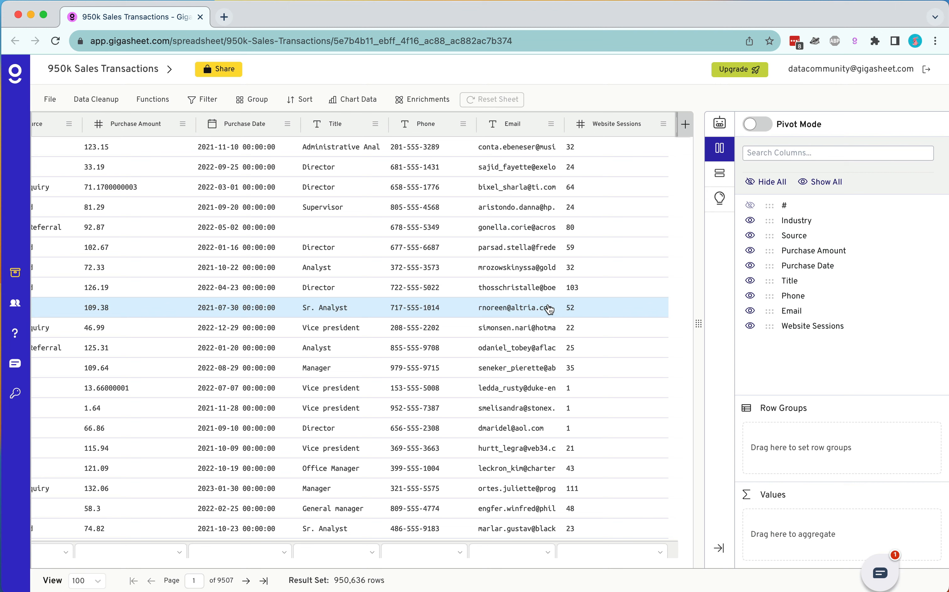
scroll(550, 309, left, 5)
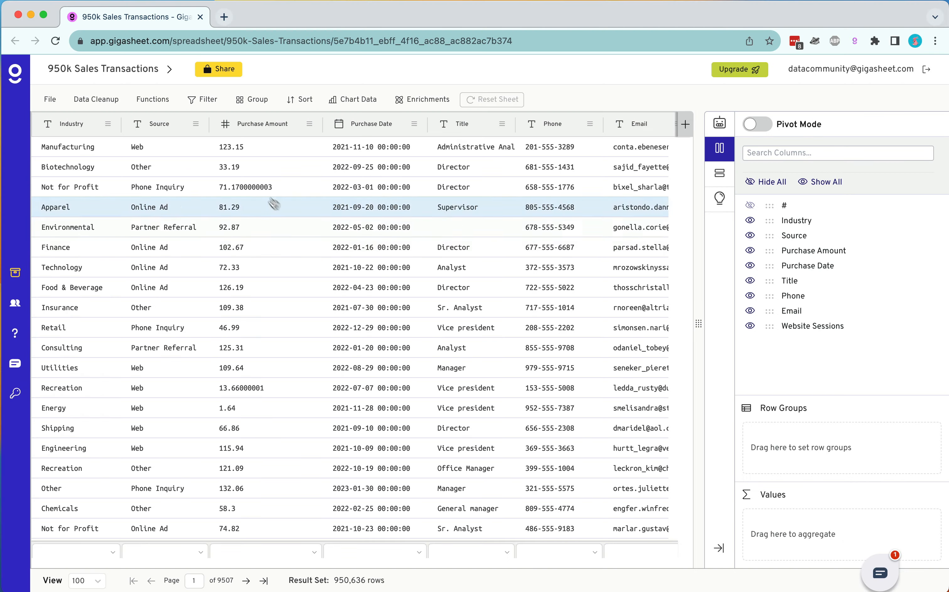
click(686, 125)
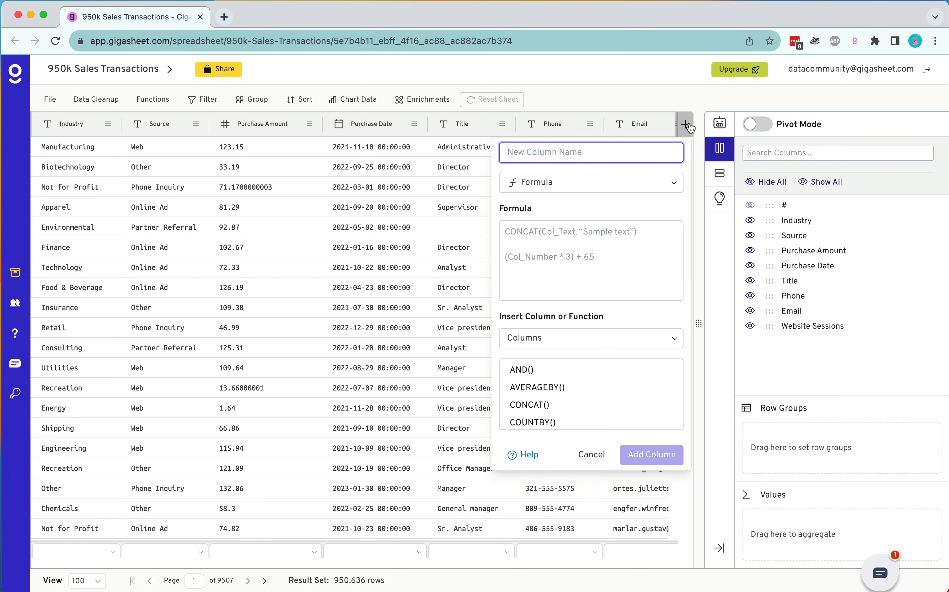
Step: Ask the Sheet Assistant to round purchase amount to 2 decimals
click(720, 123)
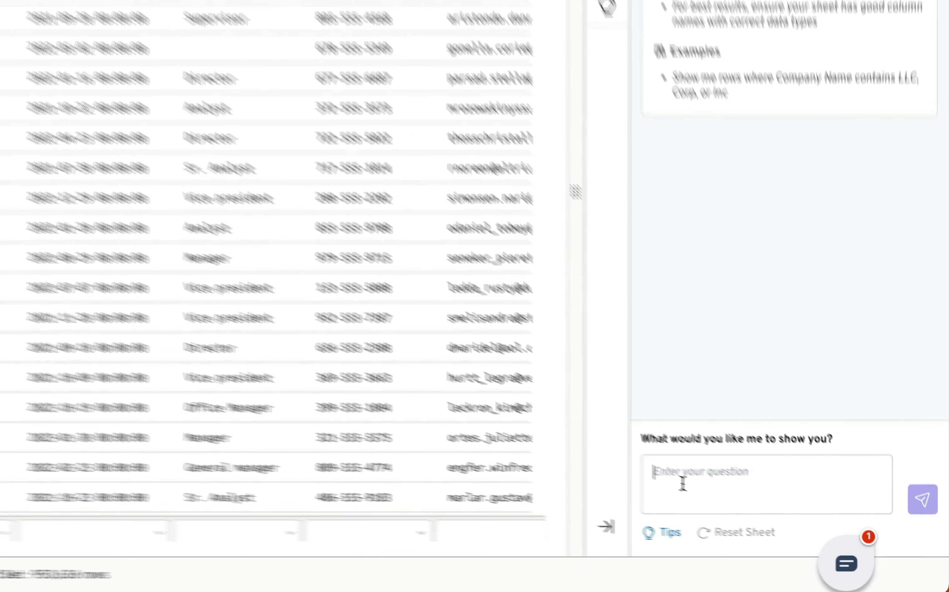
text(round p)
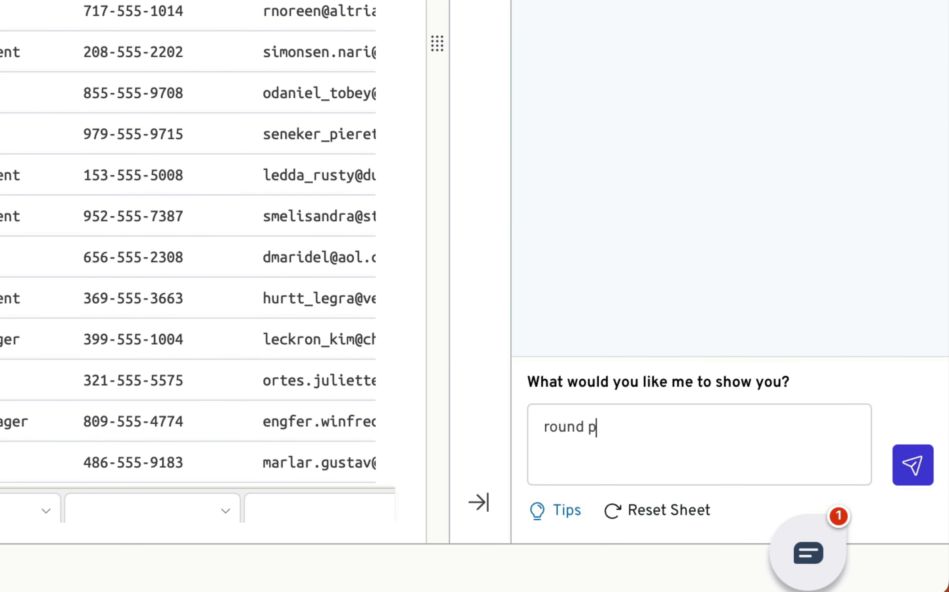
text(urchase amount to 2 decimals)
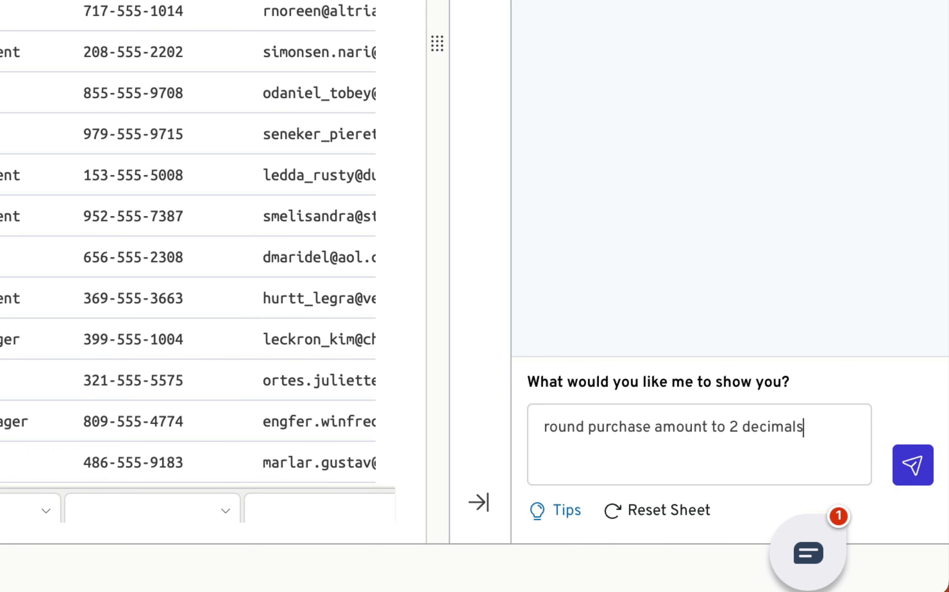
key(Return)
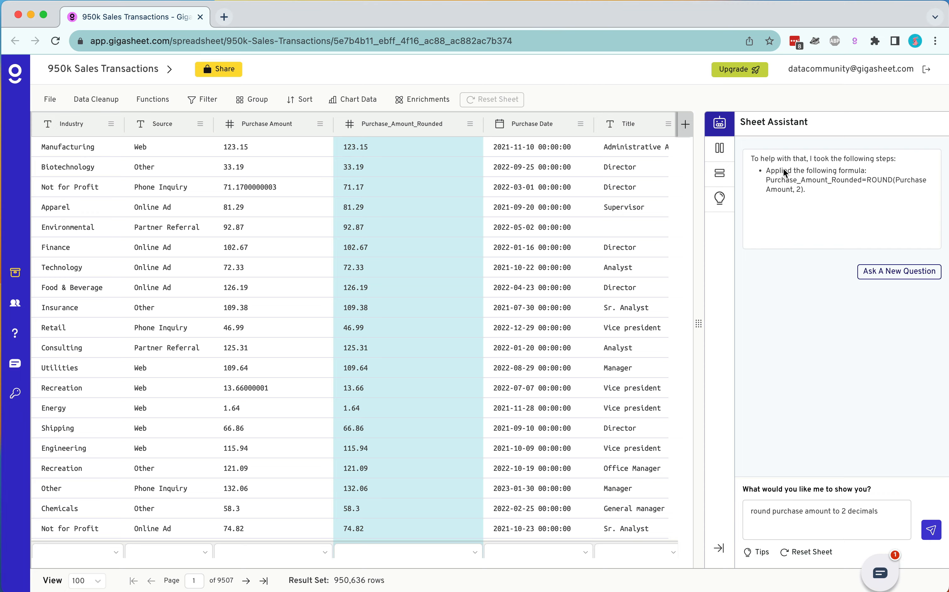
Step: Explode the Purchase Date column into separate date-part columns using the UTC - Etc/UTC time zone
scroll(285, 295, right, 5)
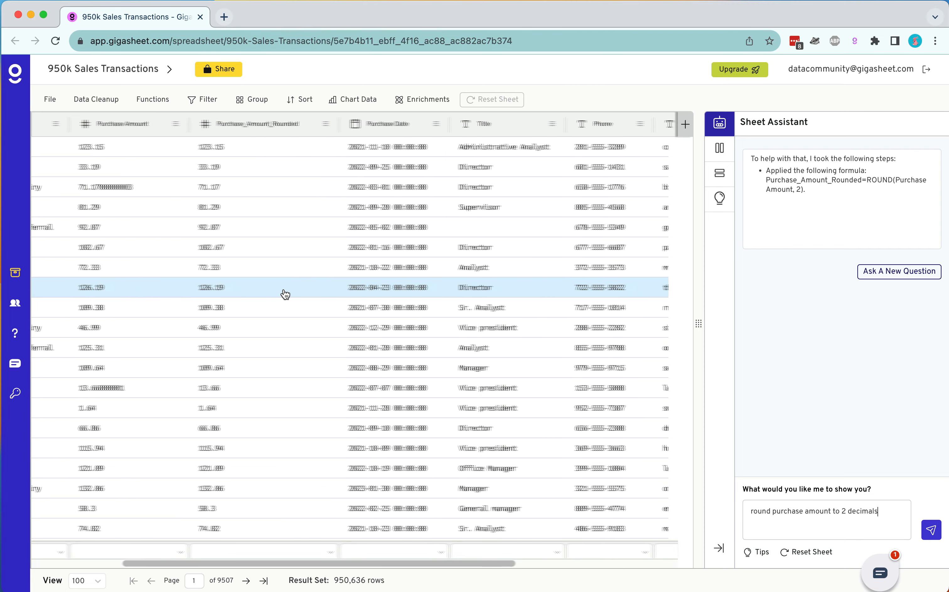
scroll(285, 295, right, 4)
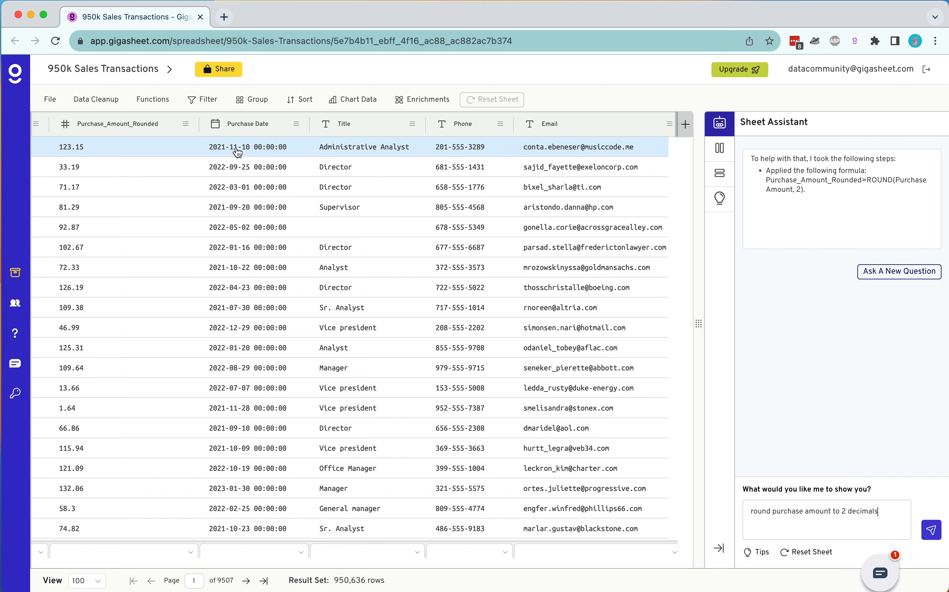
click(146, 100)
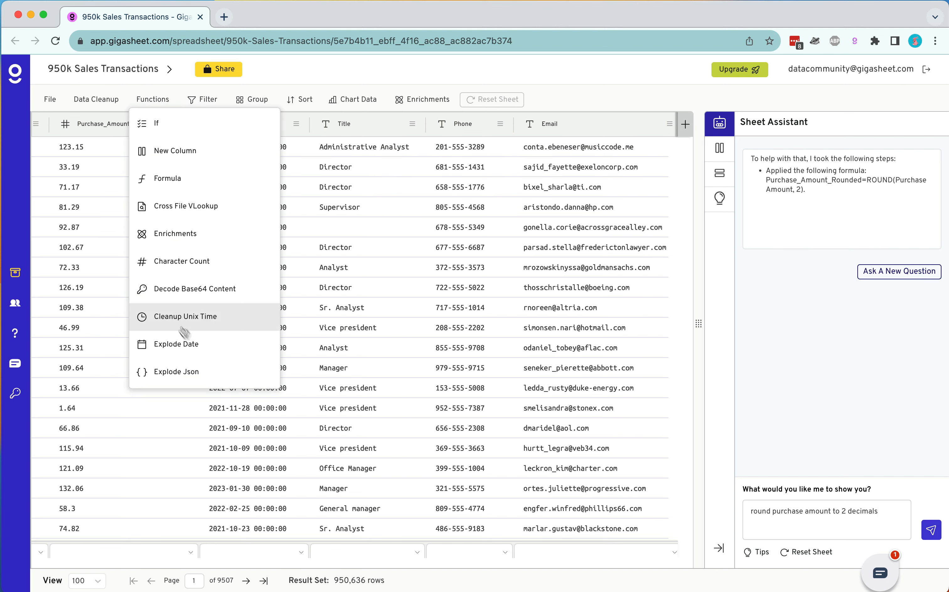
click(230, 351)
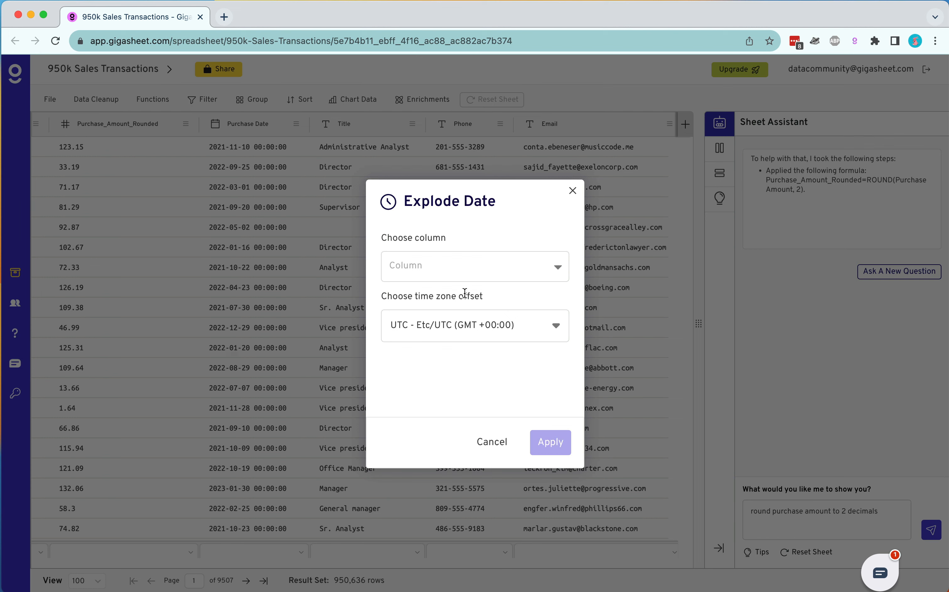
click(477, 266)
click(470, 294)
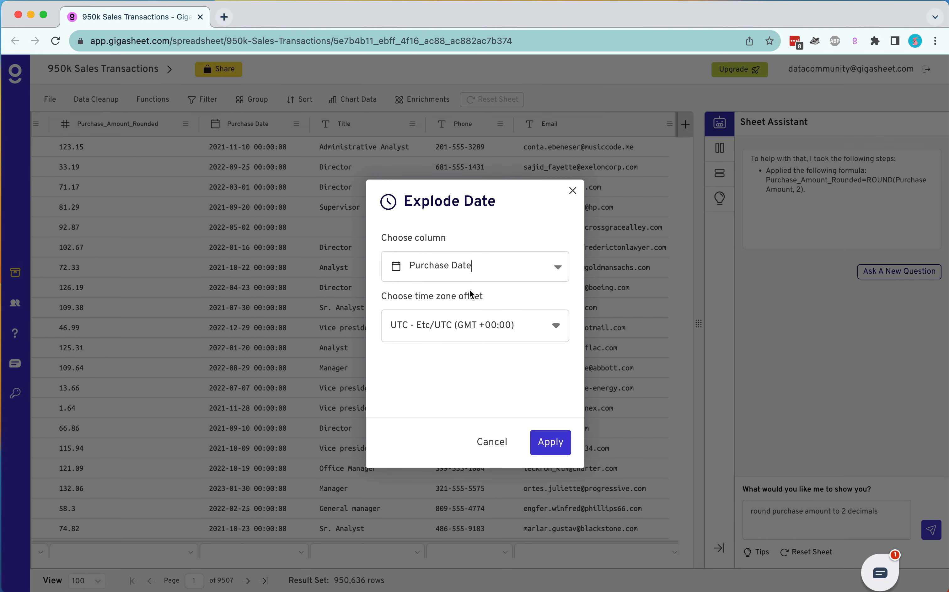
click(553, 443)
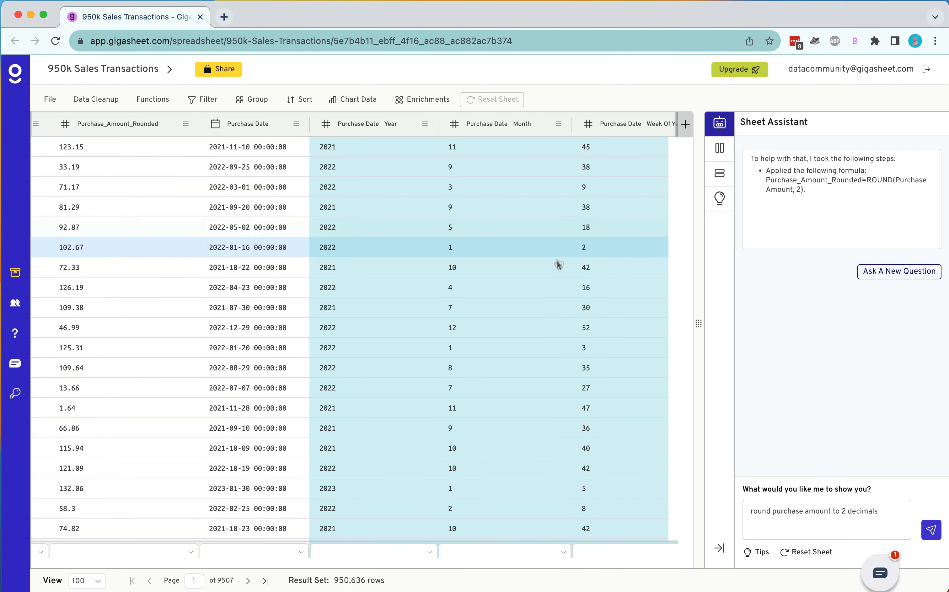
Step: Scroll through the newly created Purchase Date part columns to review them
scroll(558, 266, right, 2)
scroll(558, 267, right, 5)
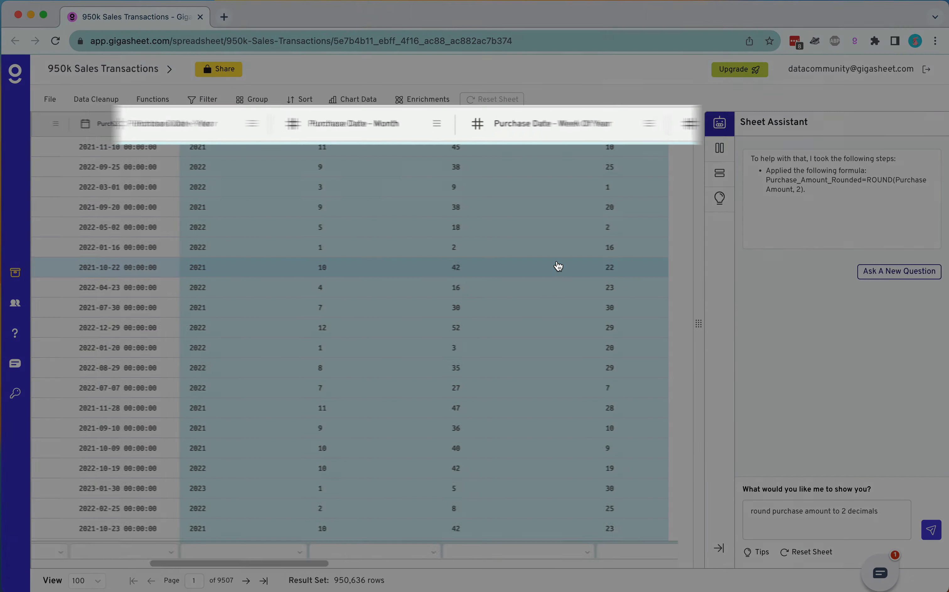
scroll(559, 266, right, 8)
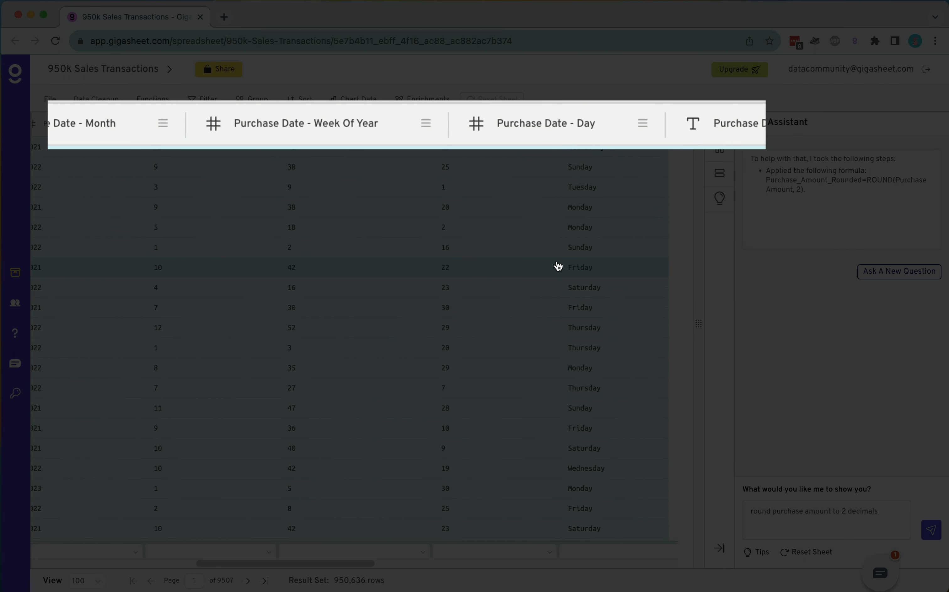
scroll(558, 267, right, 10)
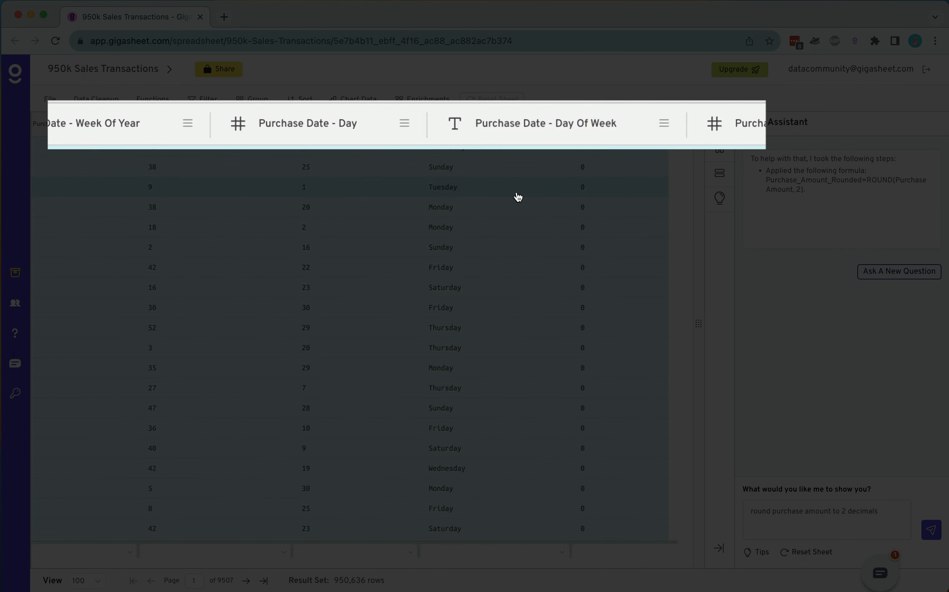
scroll(518, 197, right, 18)
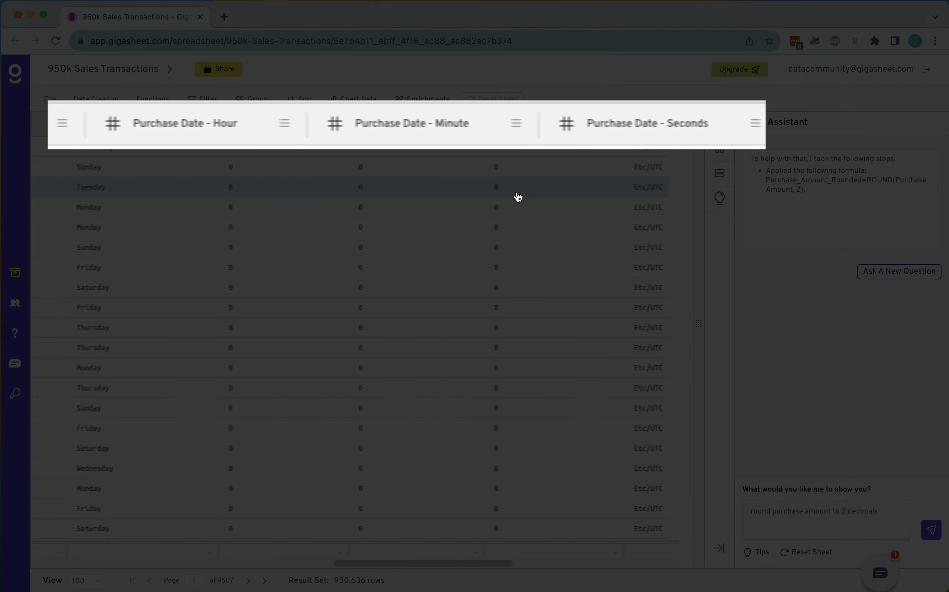
scroll(518, 197, right, 1)
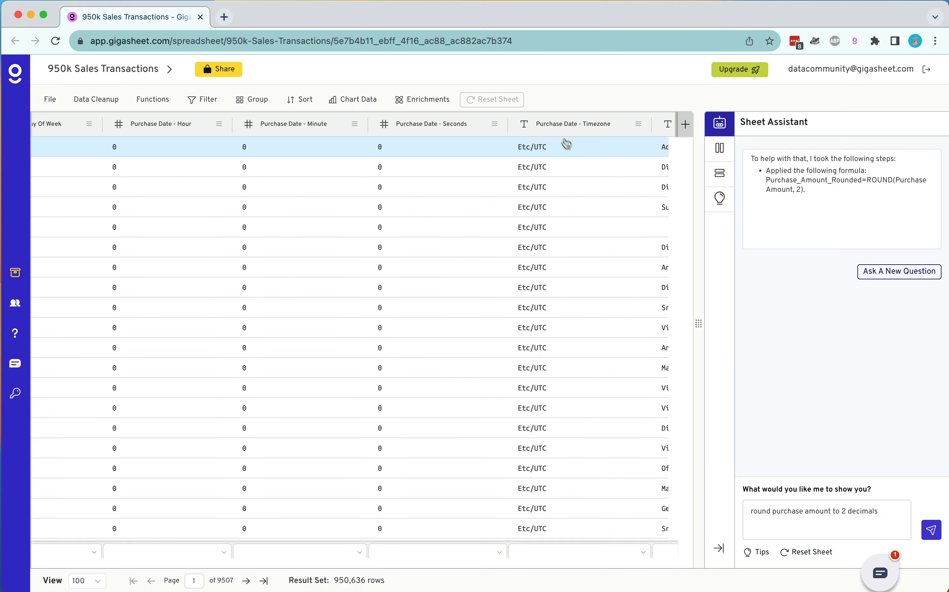
Step: Rename all Purchase Date columns by replacing the prefix "Purchase Date -" with nothing
click(97, 100)
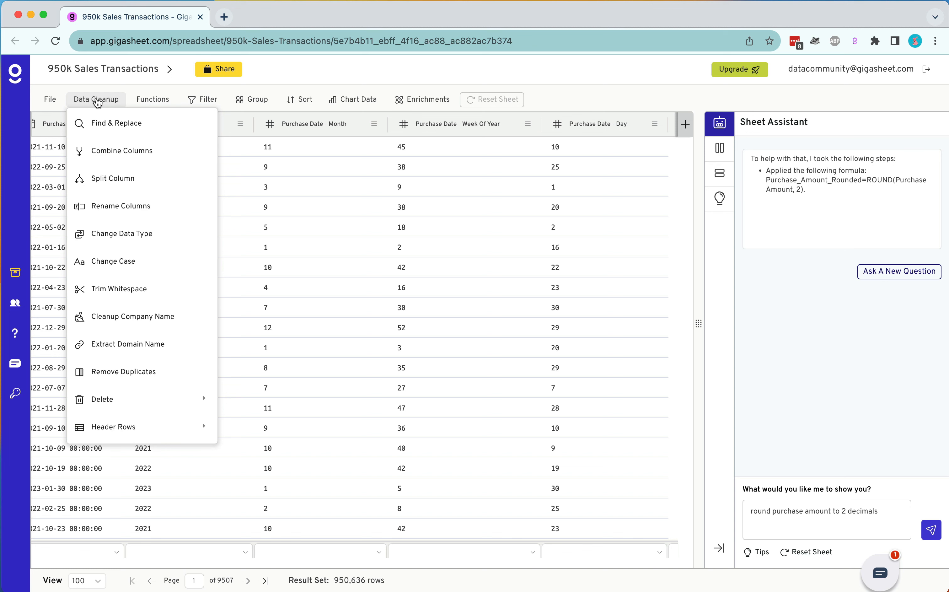
click(128, 214)
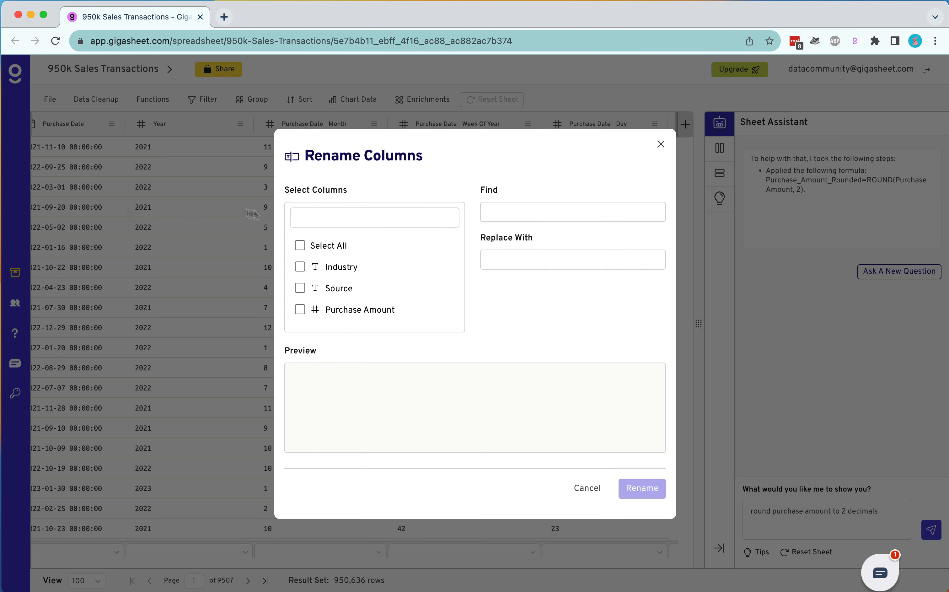
scroll(323, 222, down, 3)
text(Purcha)
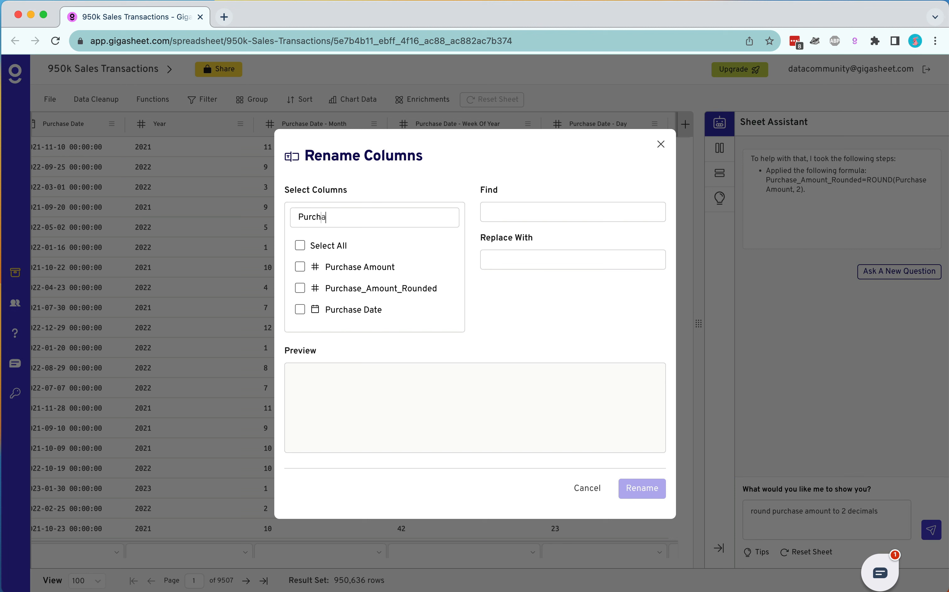
text(se Date)
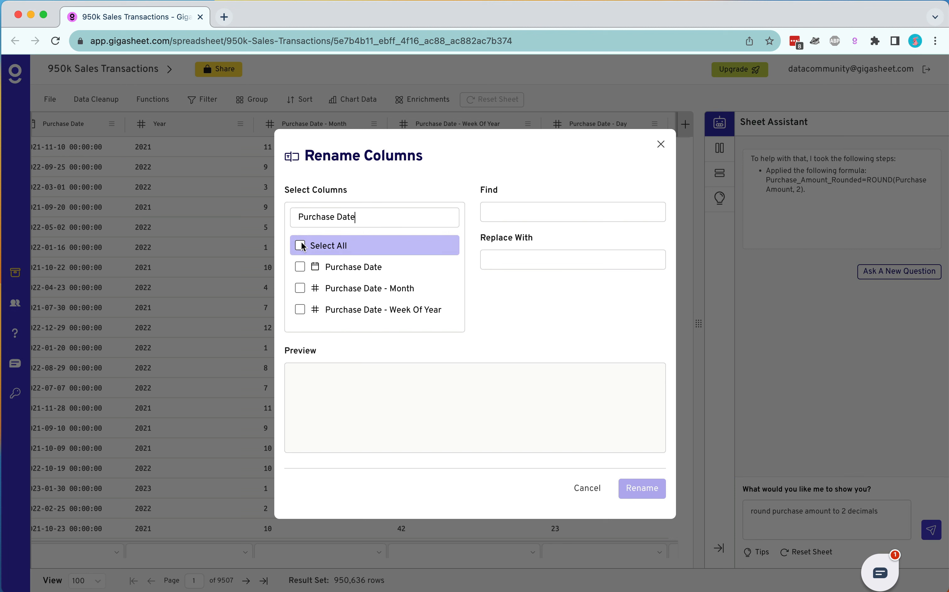
click(302, 246)
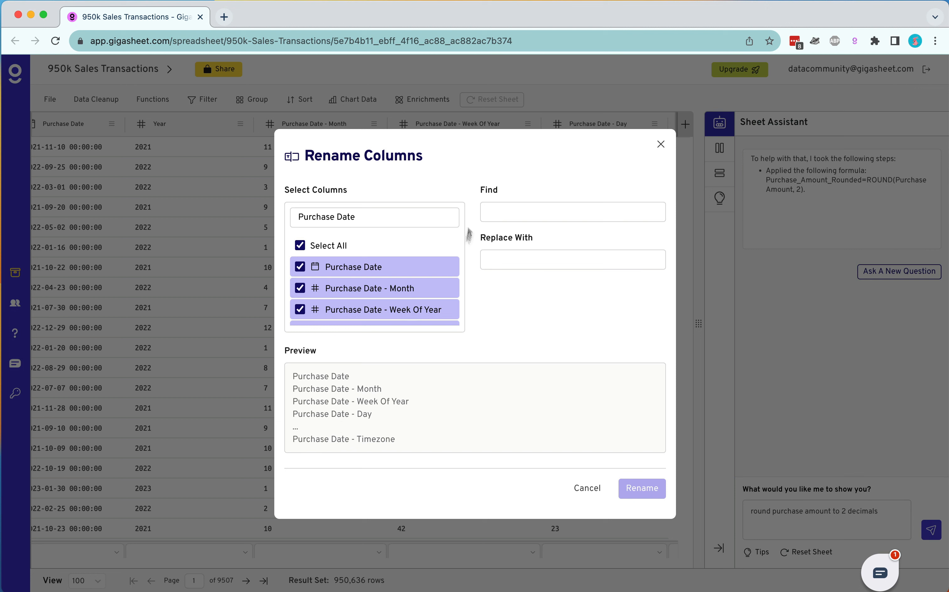
click(498, 211)
text(Pu)
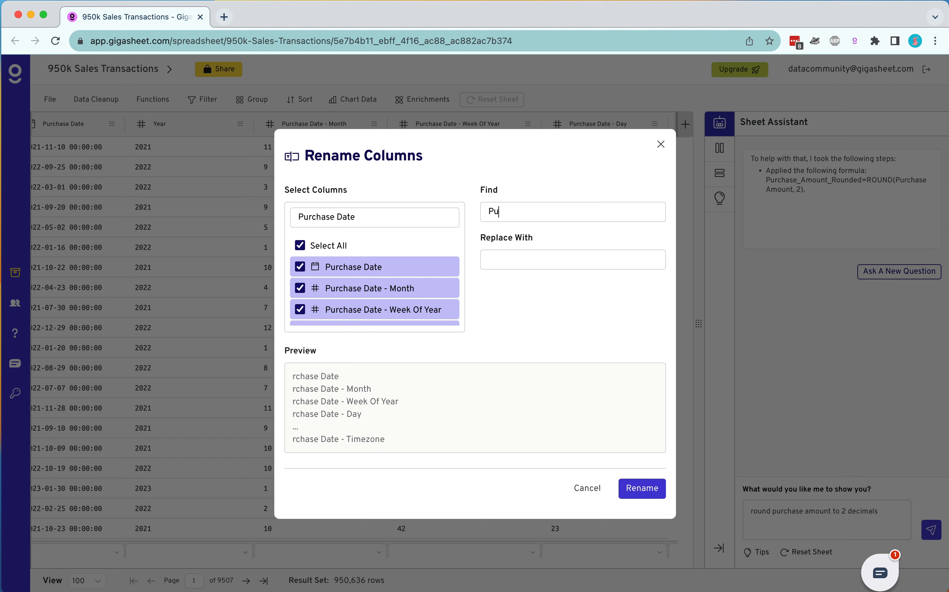
text(rchase Date -)
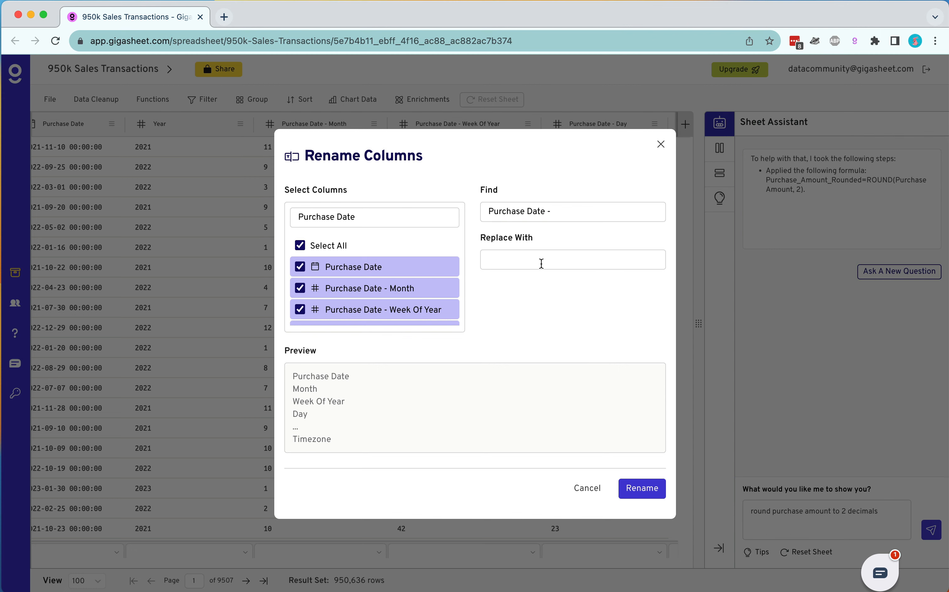
click(633, 492)
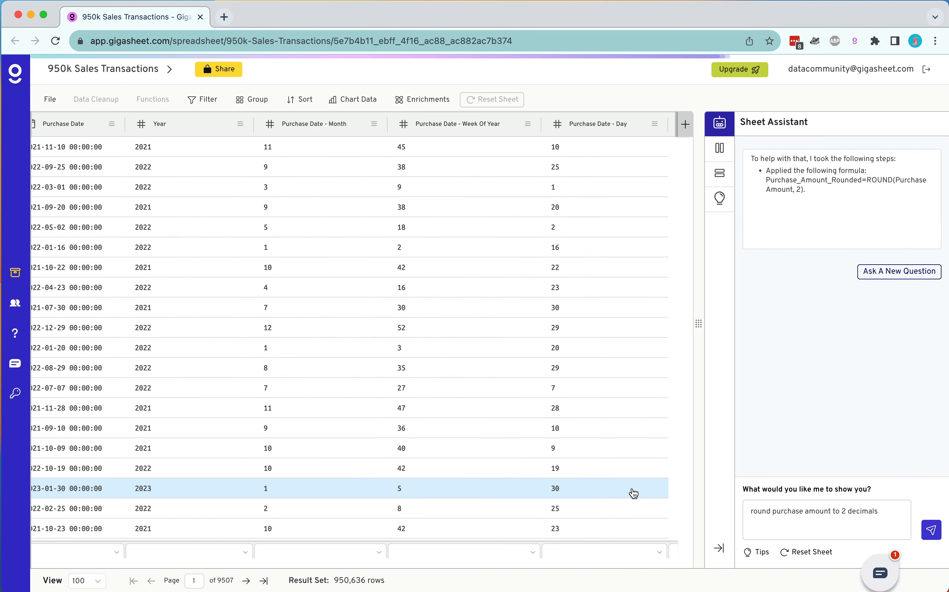
Step: Hide the Hour, Minute, Seconds and Timezone columns in the columns list
click(719, 148)
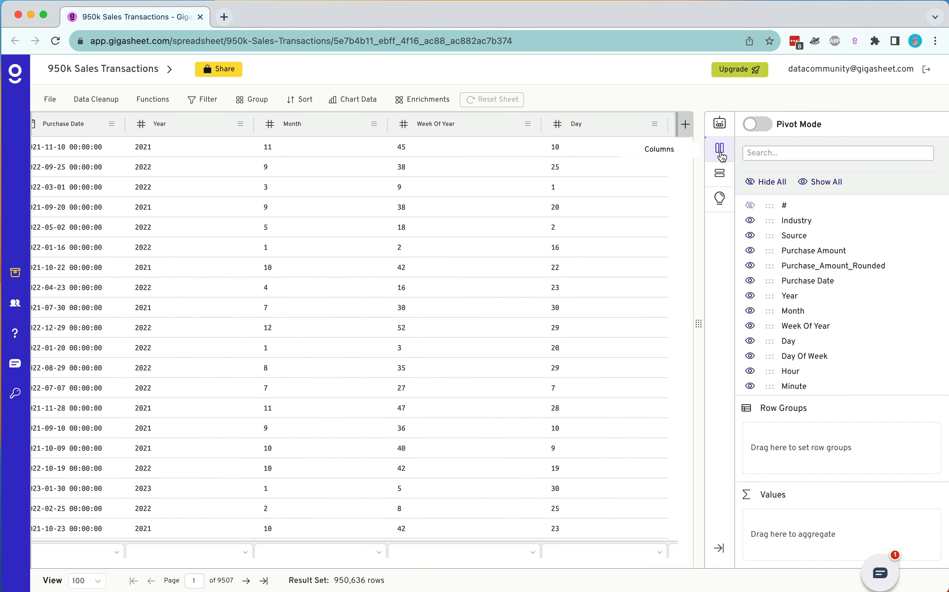
scroll(790, 370, down, 3)
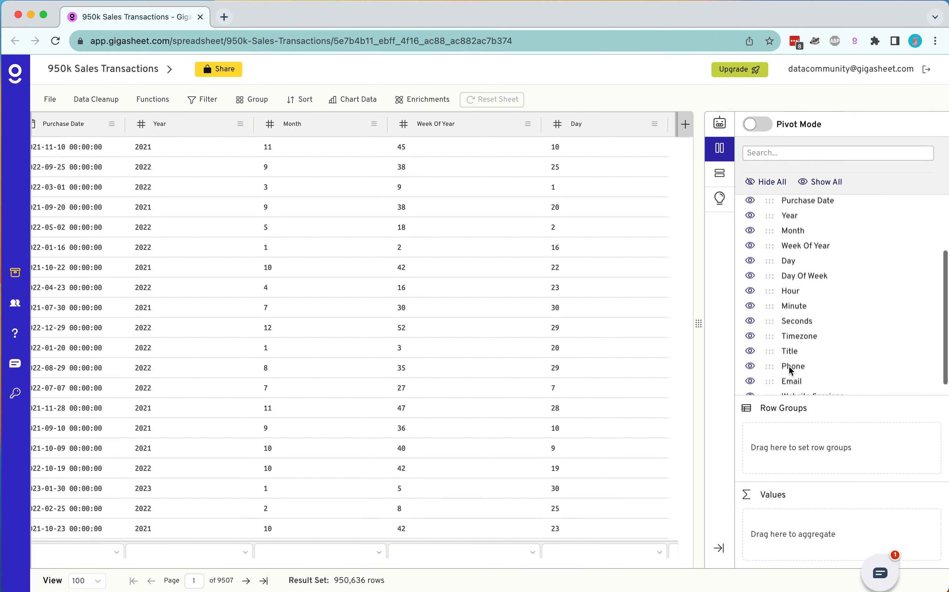
scroll(791, 370, up, 1)
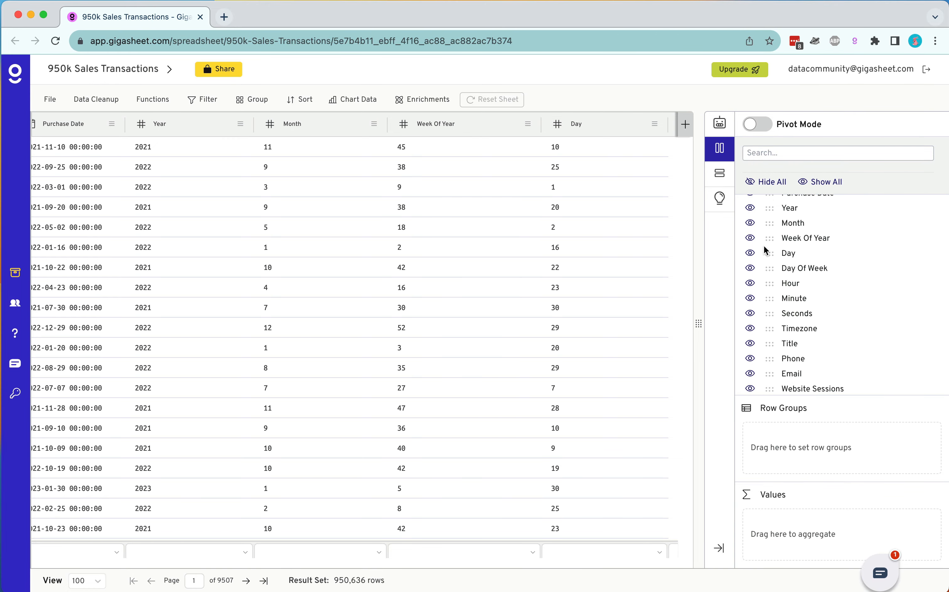
click(750, 284)
click(750, 298)
click(750, 313)
Step: Hide the Day, Week Of Year, Month and Year columns as well
scroll(753, 325, up, 2)
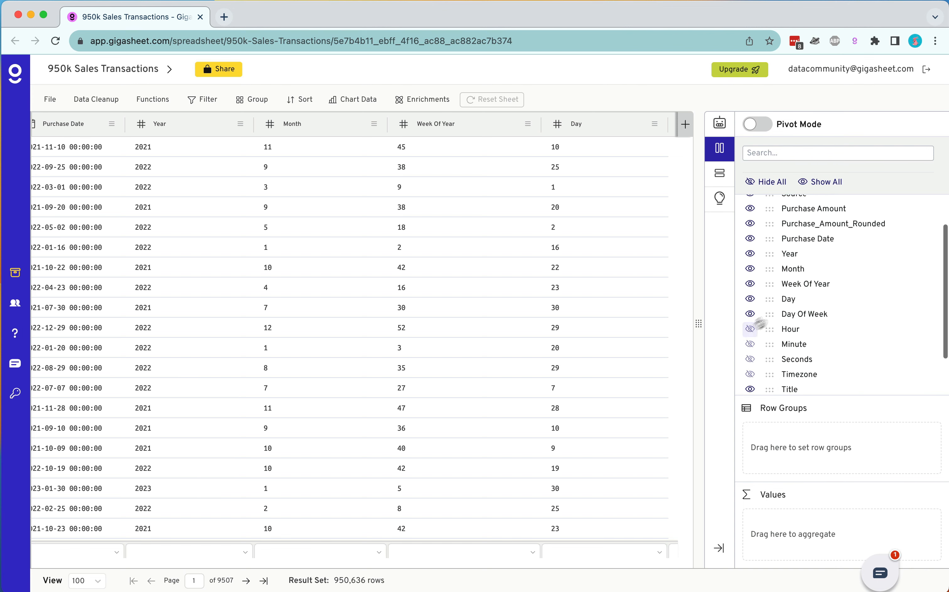
click(750, 299)
click(750, 283)
click(750, 269)
click(750, 254)
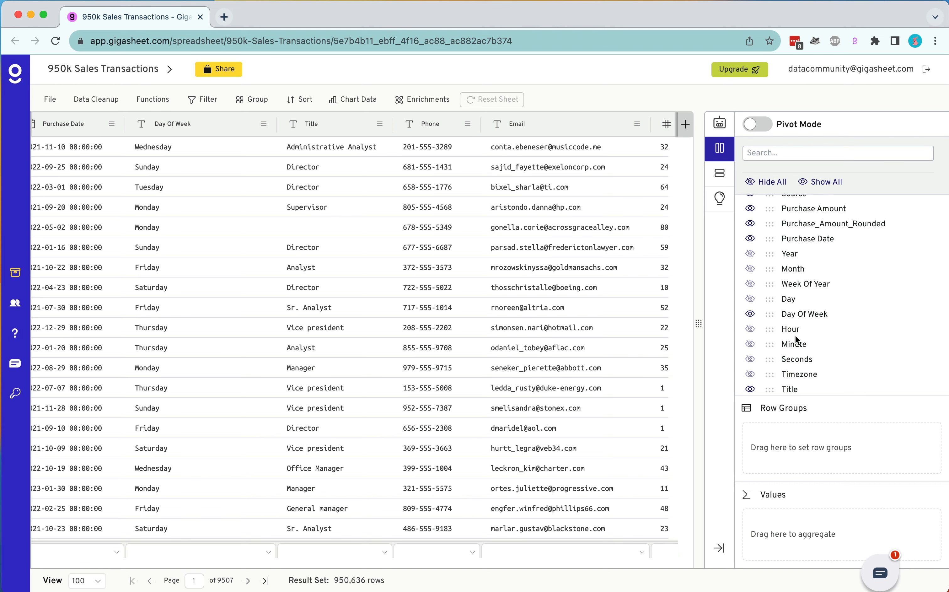
Step: Delete all hidden columns from the sheet
click(116, 101)
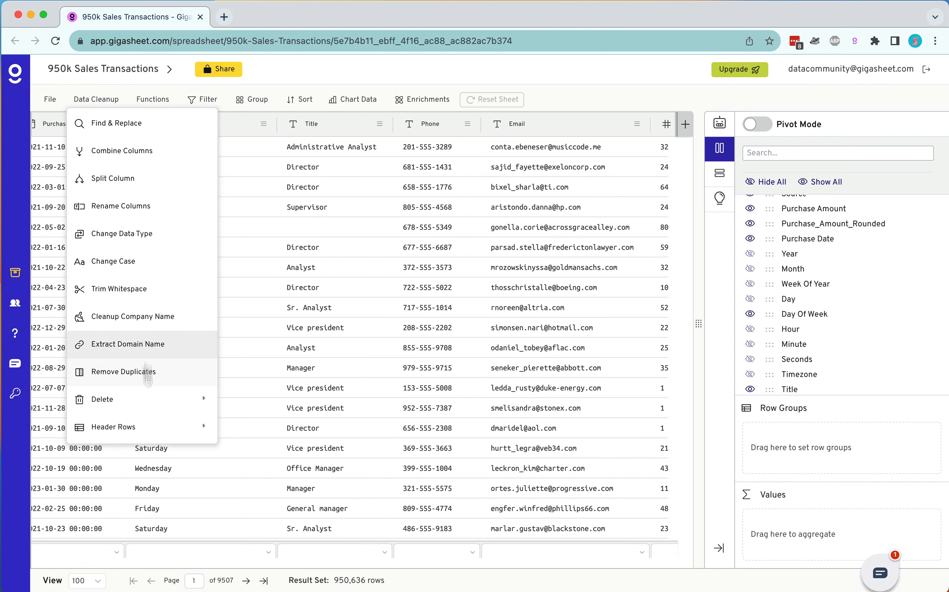
mouse_move(157, 394)
click(277, 488)
click(567, 358)
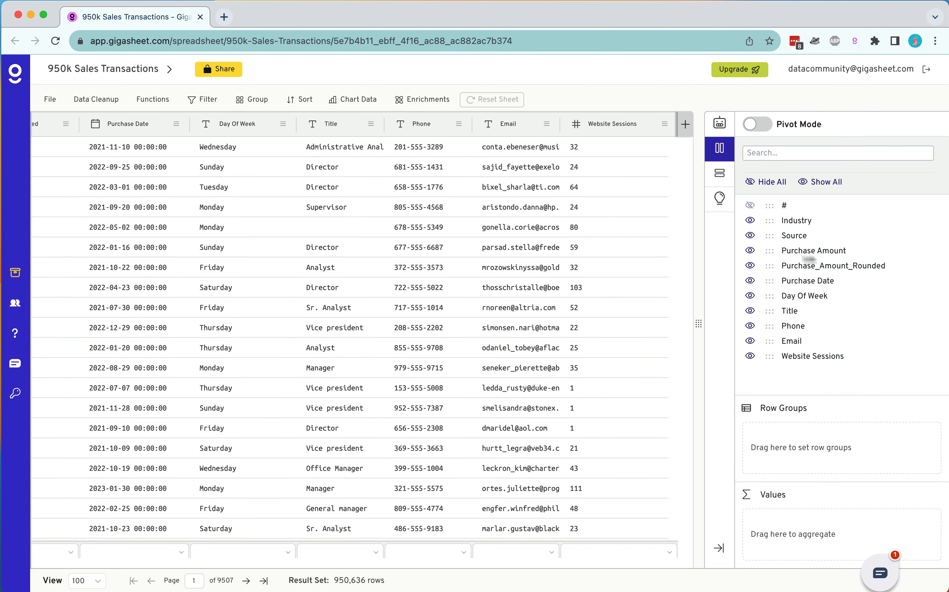
Step: Group the sheet by Day Of Week to compare row counts per day, then reset the sheet
click(284, 123)
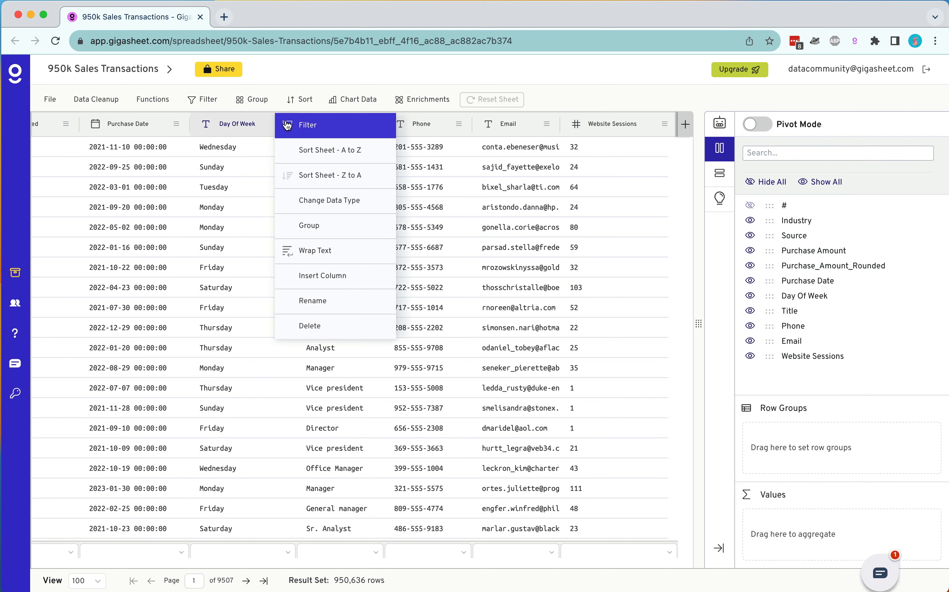
click(295, 222)
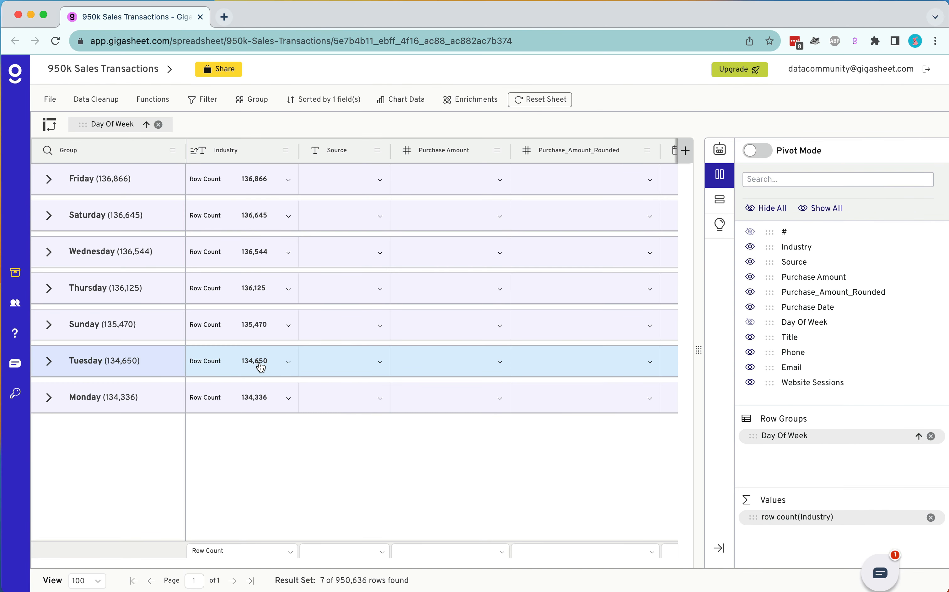
click(553, 100)
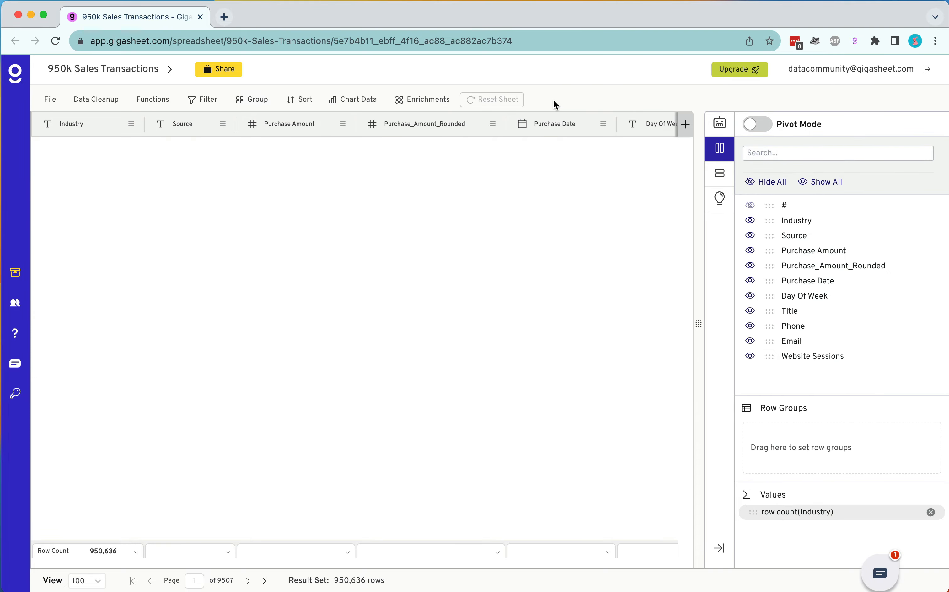
Step: Start an If function that inserts a new column named Visit Bin
scroll(543, 239, right, 10)
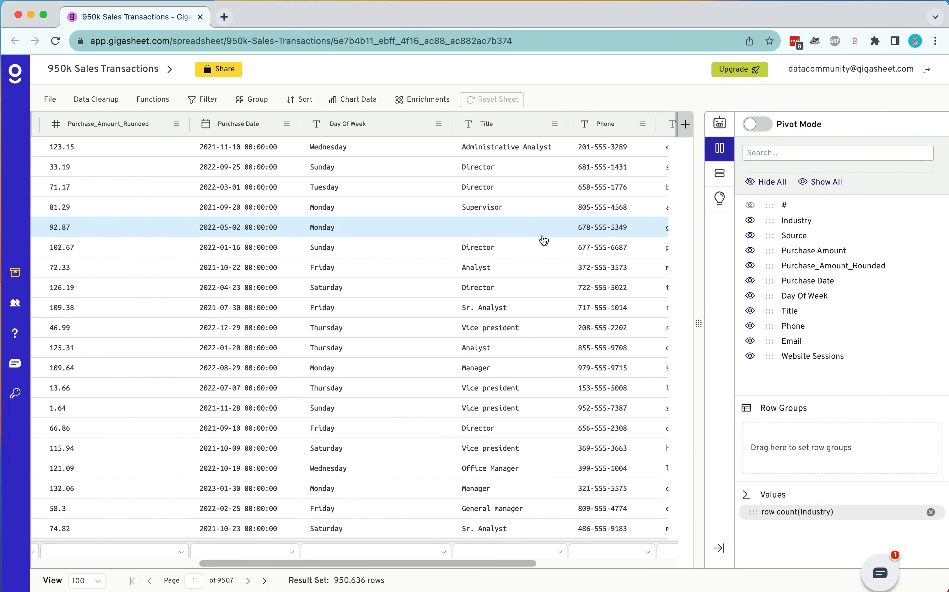
scroll(544, 240, right, 5)
click(153, 100)
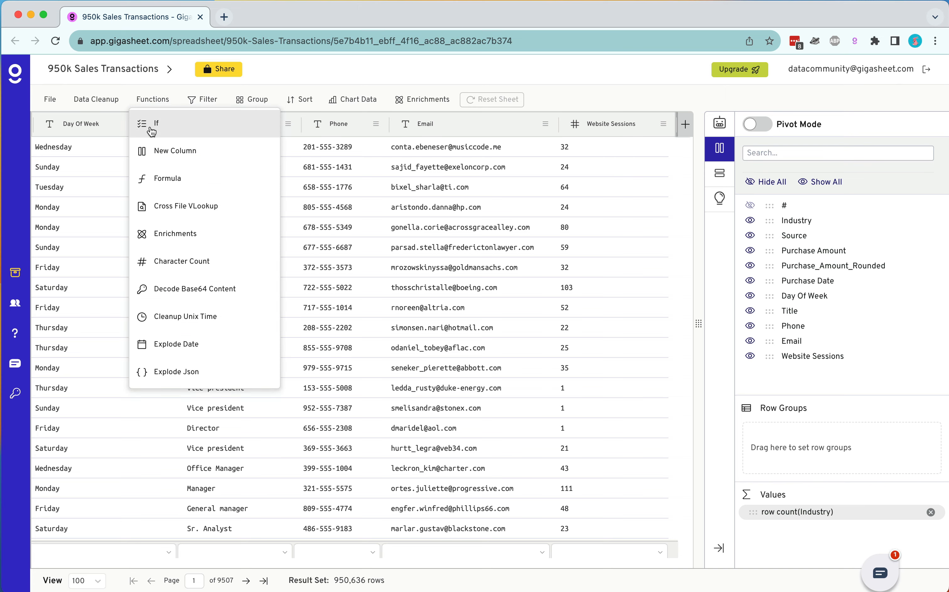
click(151, 129)
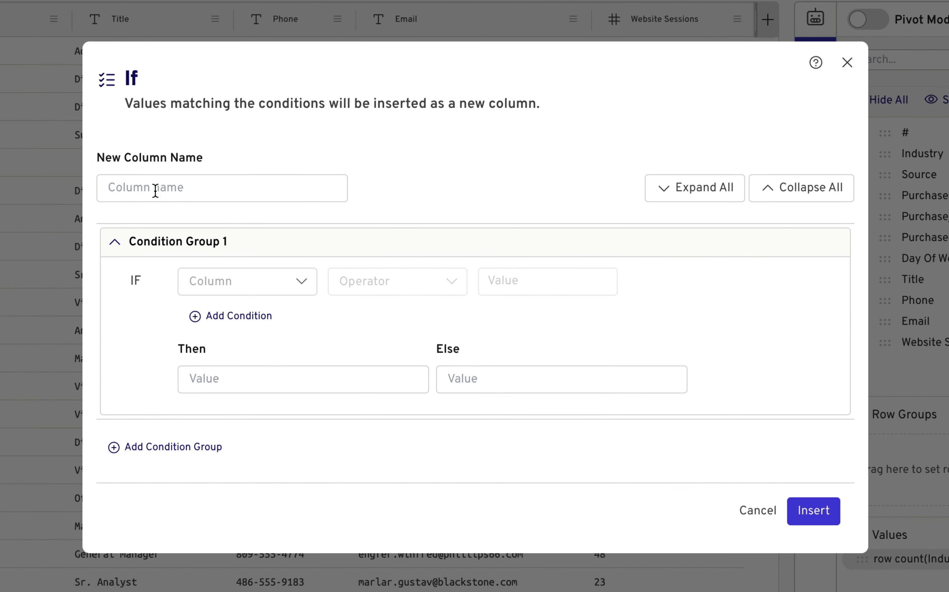
text(Visit Bin)
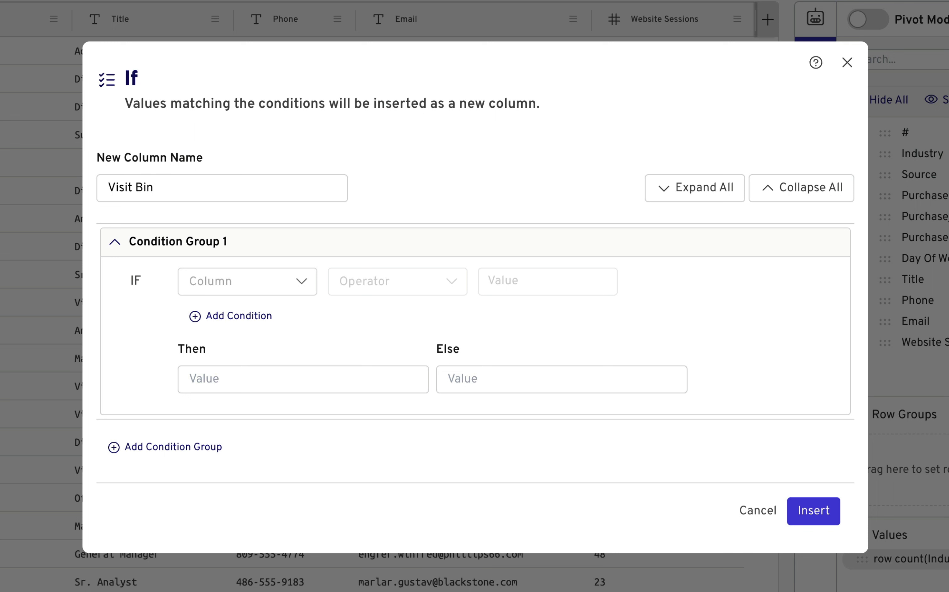
Step: Set the first condition to Website Sessions greater than or equal to 50, with the Then value Hight
click(223, 281)
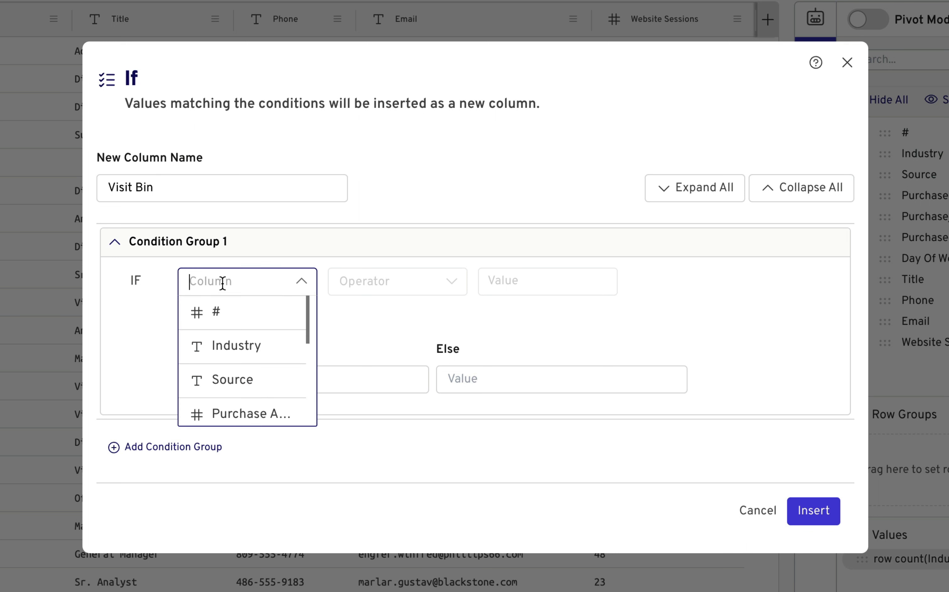
text(web)
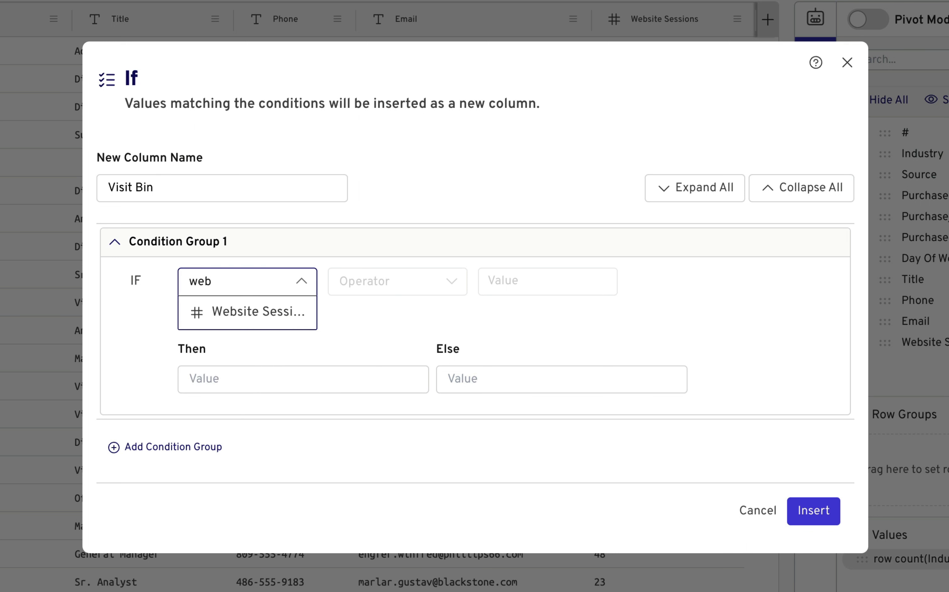
click(234, 314)
click(365, 280)
text(gre)
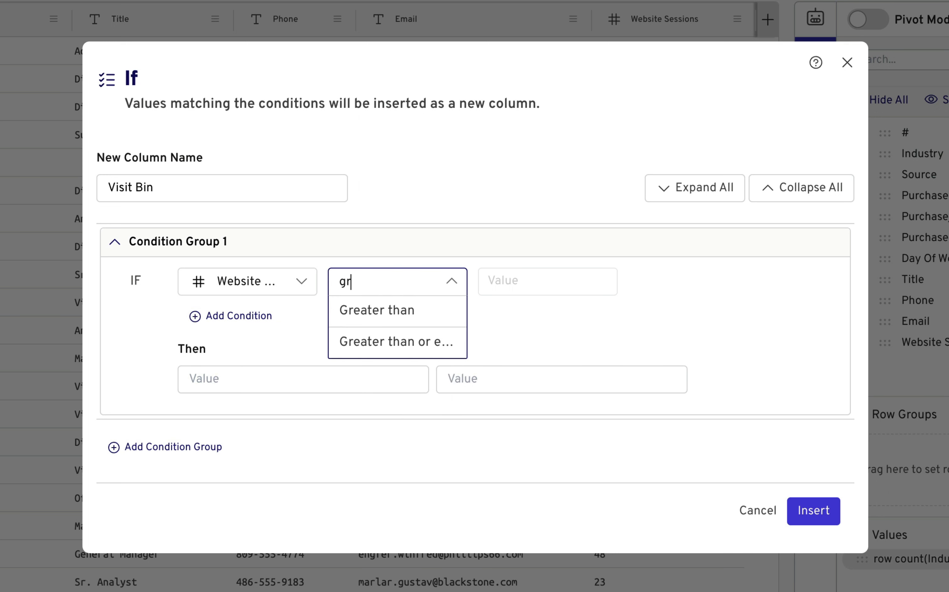
click(390, 346)
click(529, 269)
text(50)
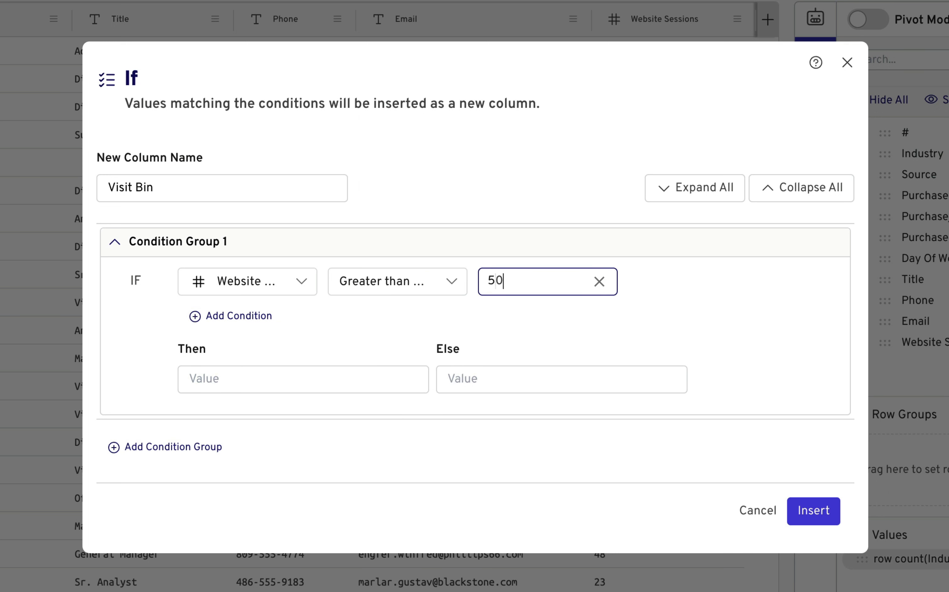
click(356, 369)
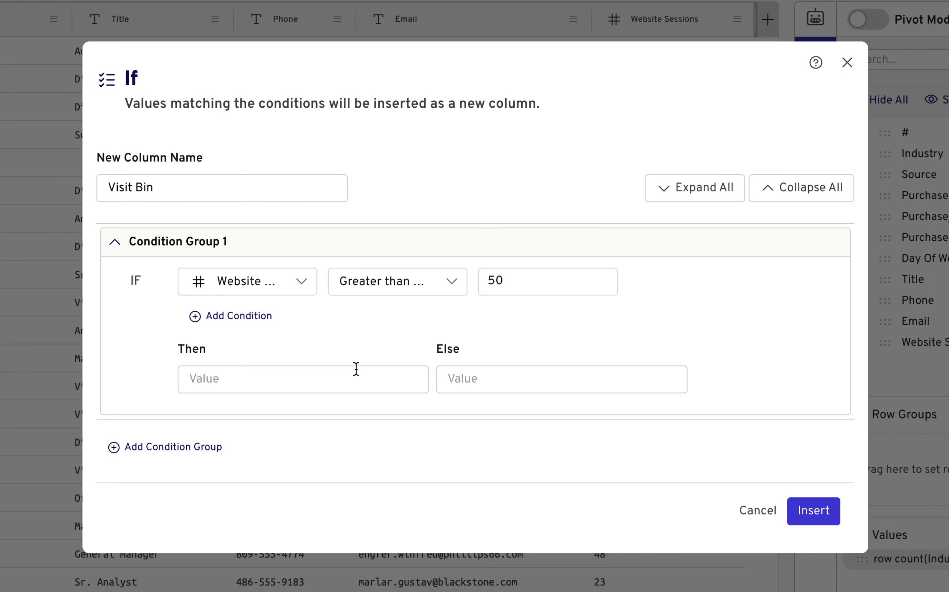
text(Hight)
Step: Add a second condition group testing Website Sessions less than 50
click(185, 446)
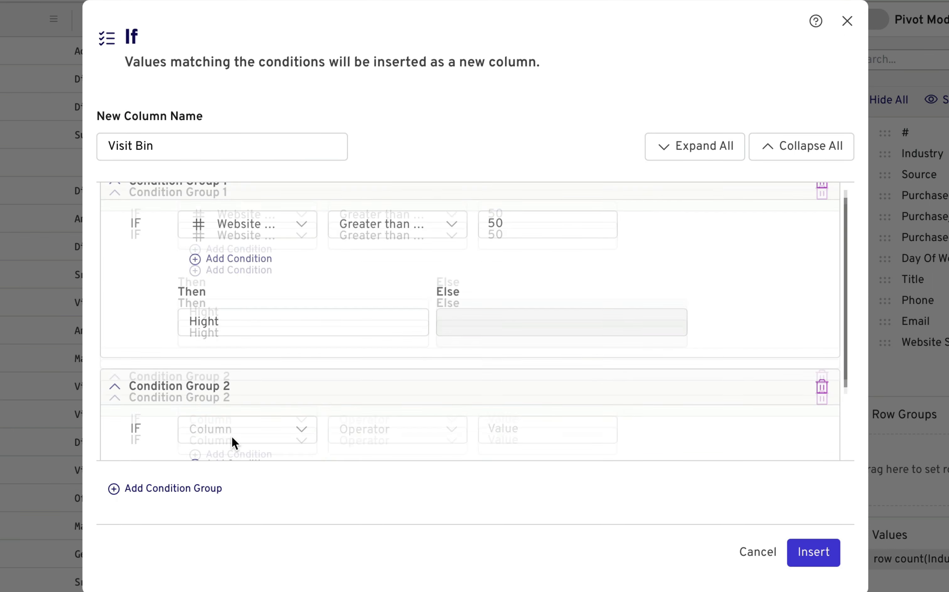
click(255, 320)
text(web)
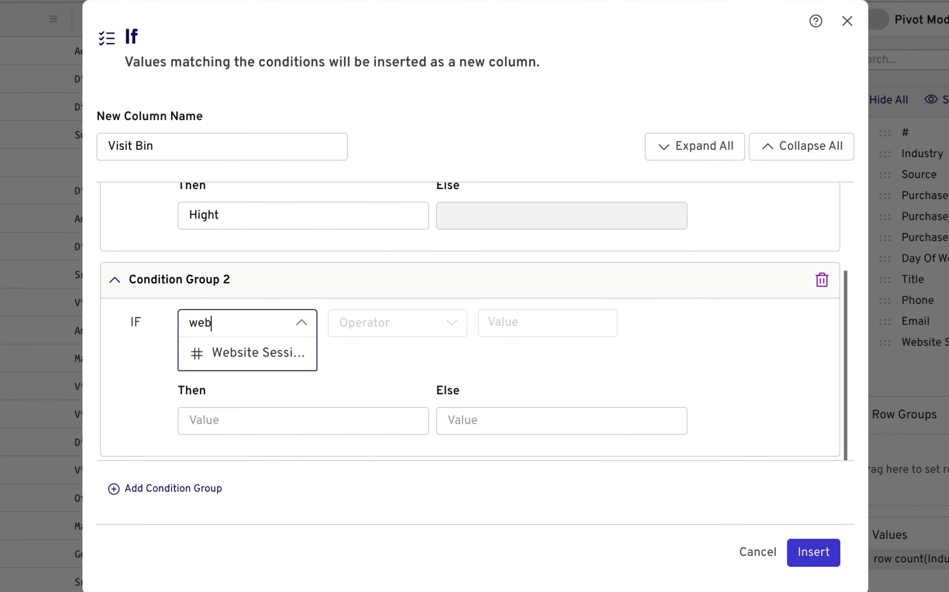
click(253, 352)
click(433, 325)
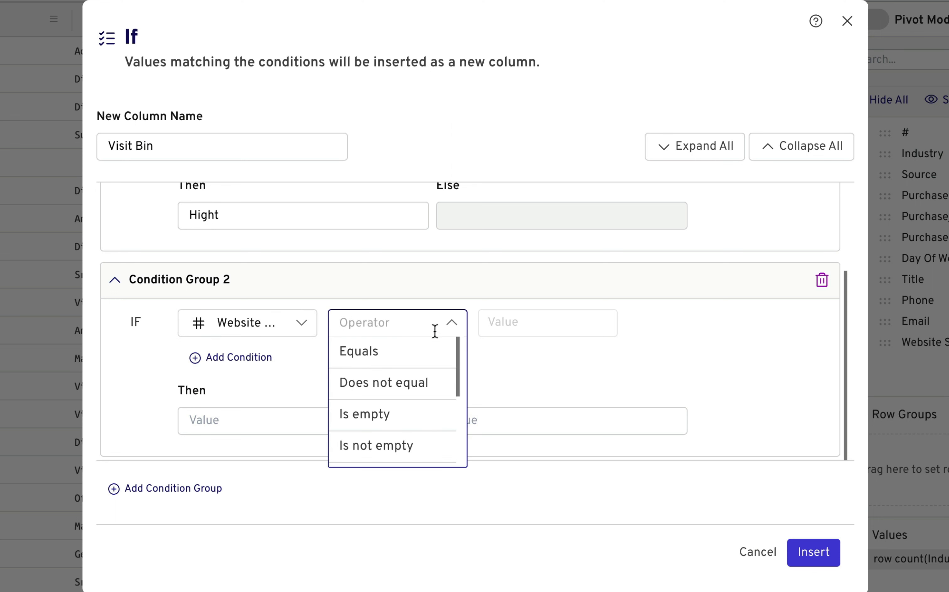
text(less)
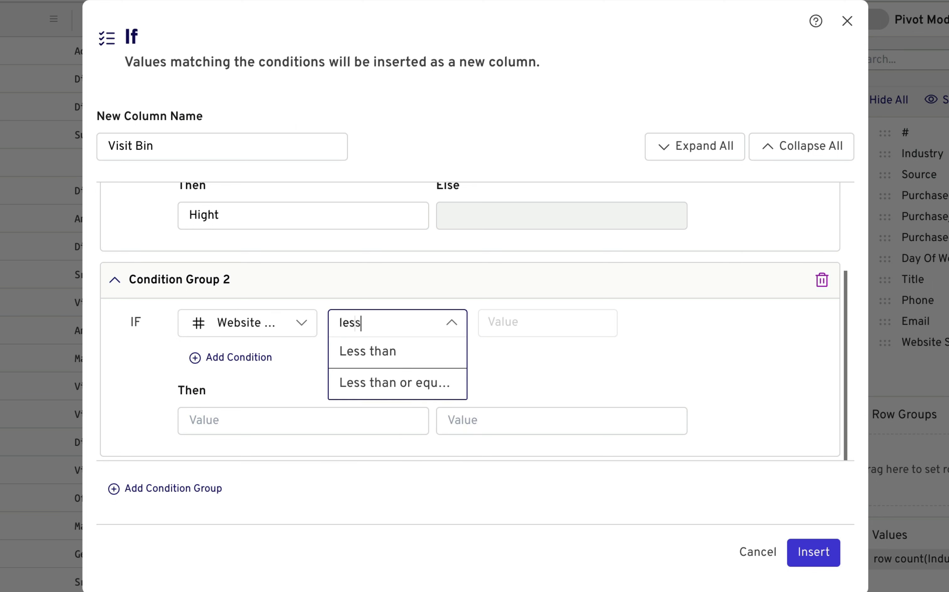
click(412, 353)
click(537, 314)
text(50)
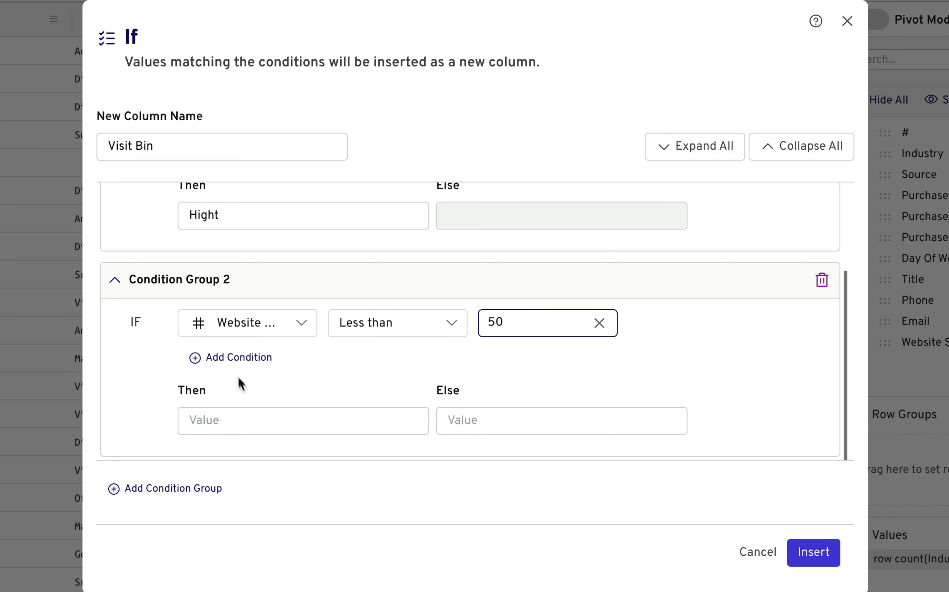
Step: Add an AND condition of Website Sessions greater than 20 and set the second group's Then value to Medium
click(239, 359)
click(250, 365)
text(web)
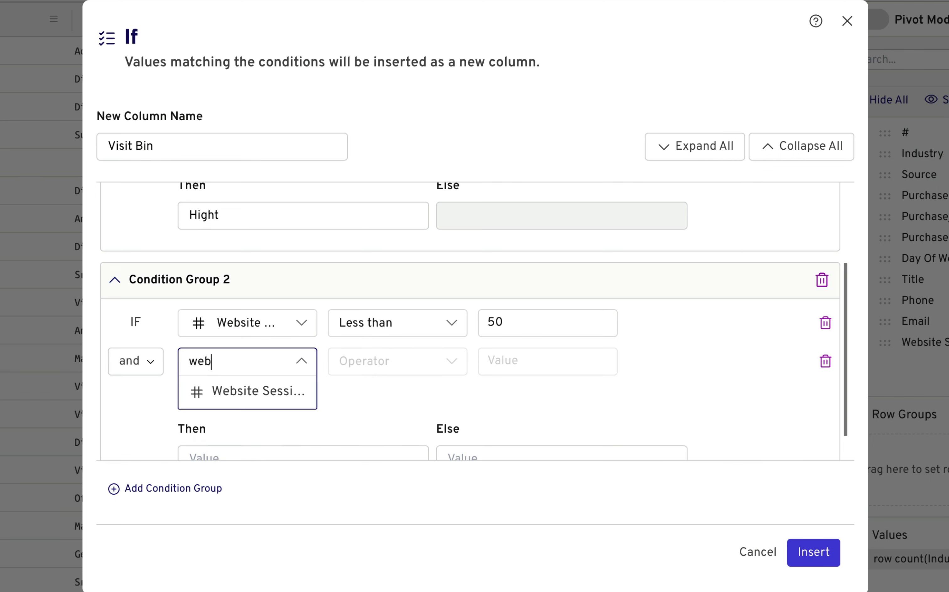
click(248, 392)
click(398, 361)
text(gre)
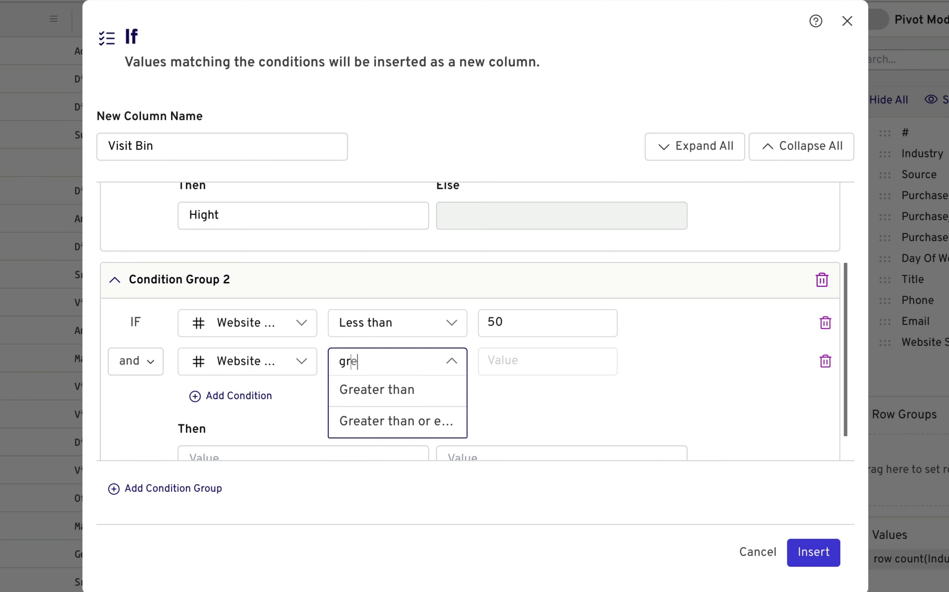
click(388, 391)
click(544, 362)
text(20)
scroll(394, 405, down, 1)
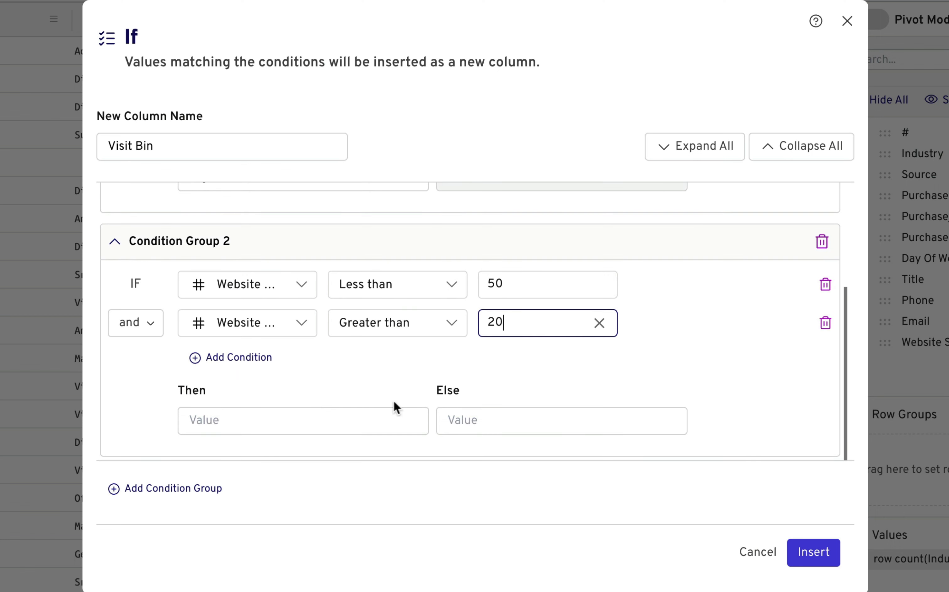
click(380, 407)
text(Me)
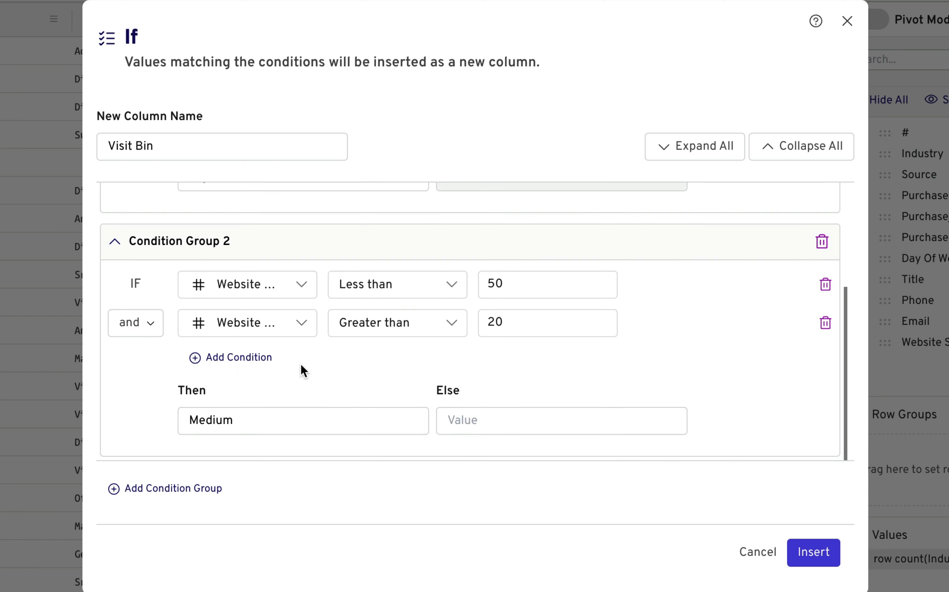
text(dium)
Step: Add a third condition group, Website Sessions less than 20 with Then value Low, and insert the column
click(200, 480)
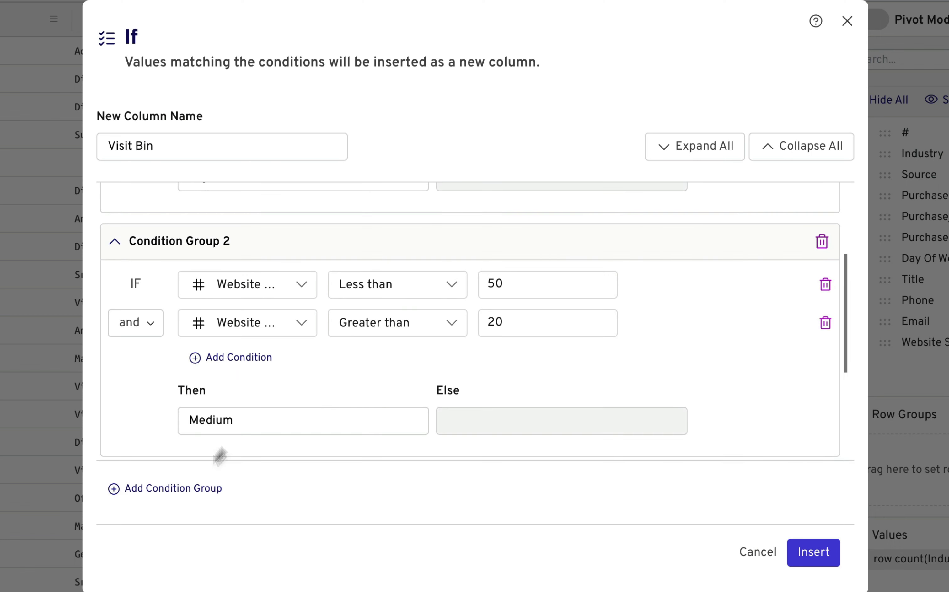
click(258, 334)
text(web)
click(266, 361)
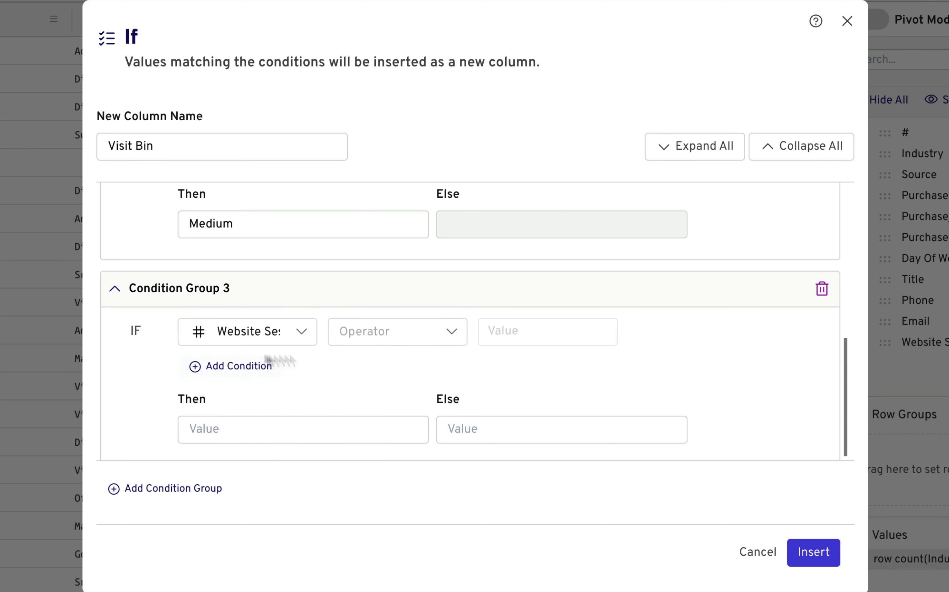
click(383, 333)
text(less)
click(384, 361)
click(559, 324)
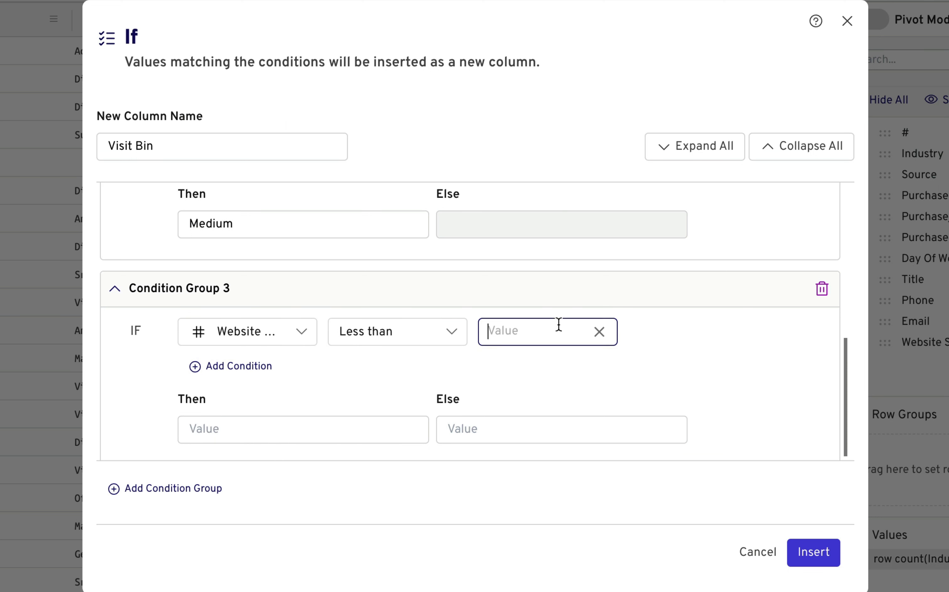
text(20)
click(369, 429)
text(Low)
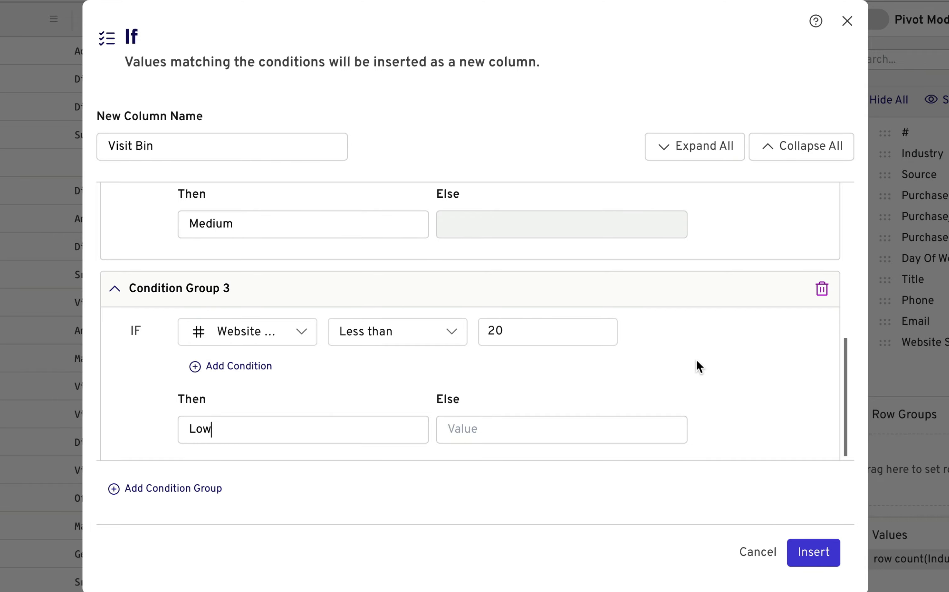
scroll(696, 359, up, 10)
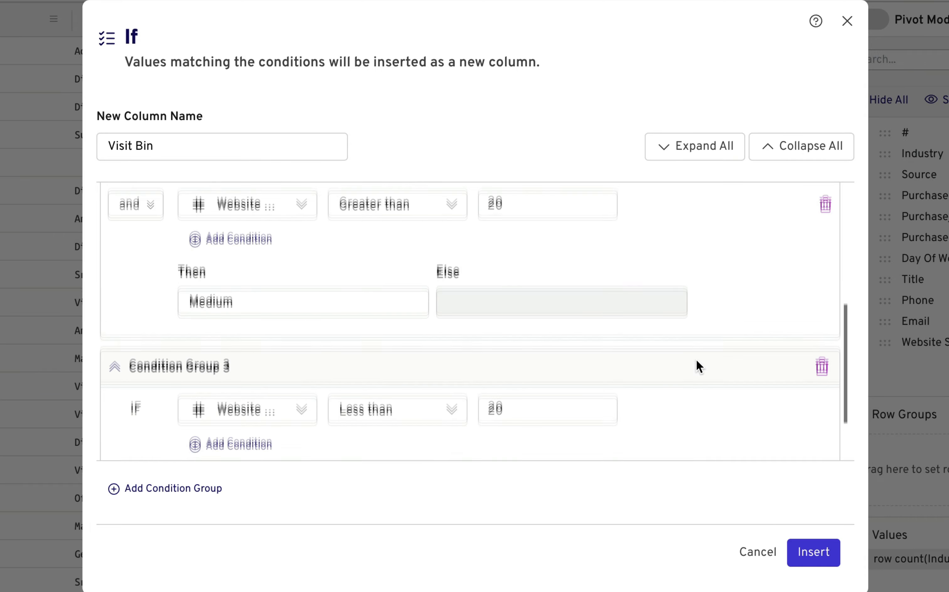
click(810, 555)
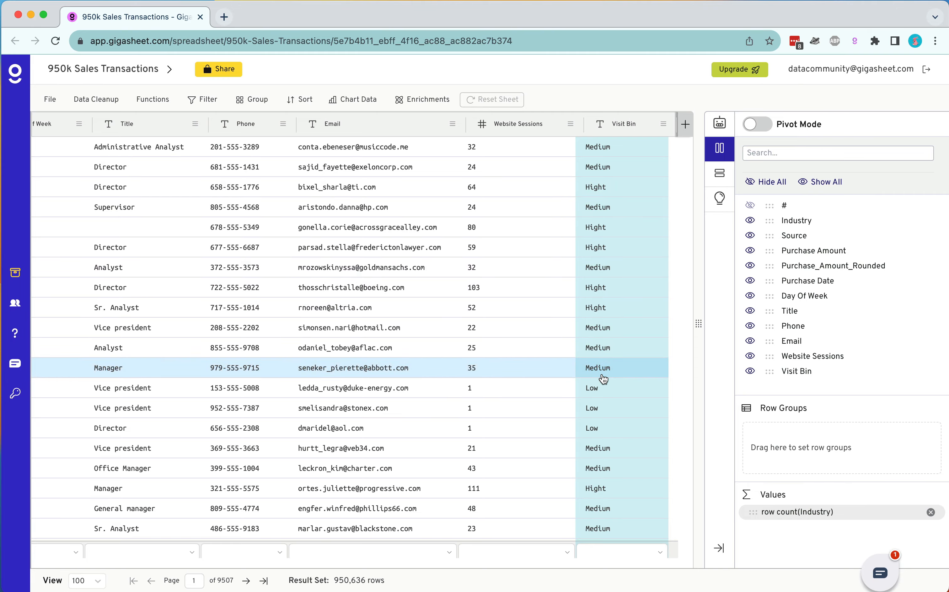
Step: Replace every Hight with High in the Visit Bin column using Find & Replace, confirming the replace-all
scroll(603, 378, down, 10)
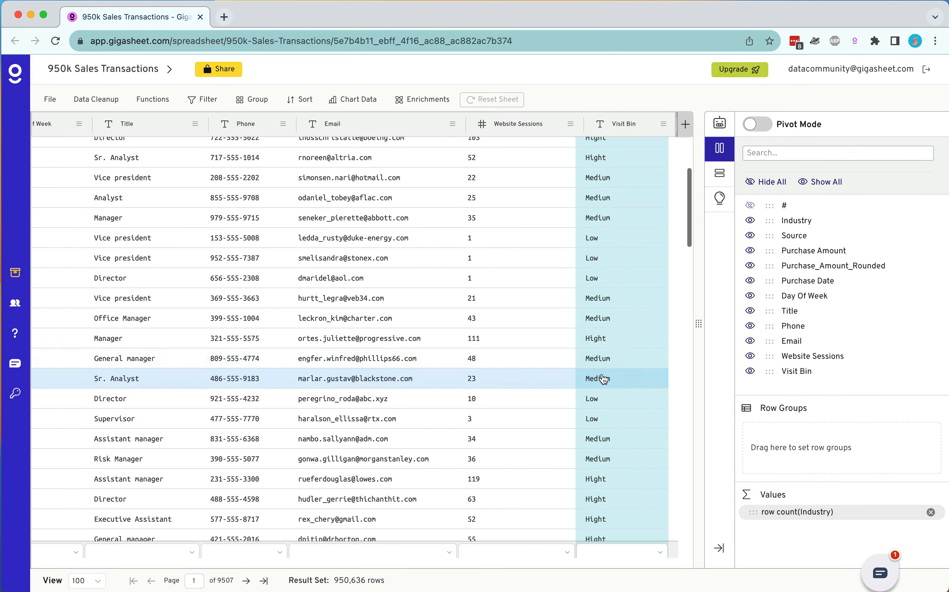
scroll(603, 378, up, 12)
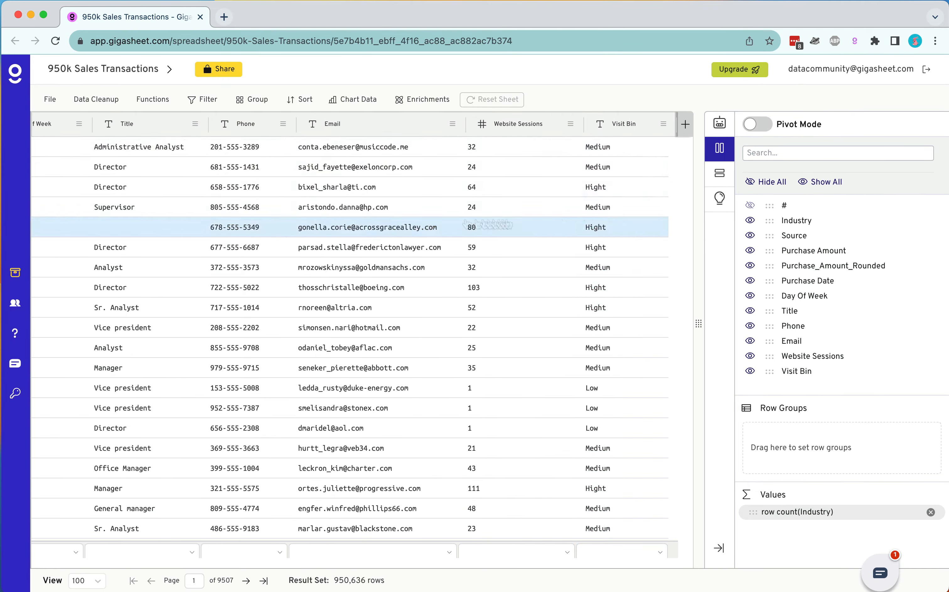
click(96, 100)
click(106, 132)
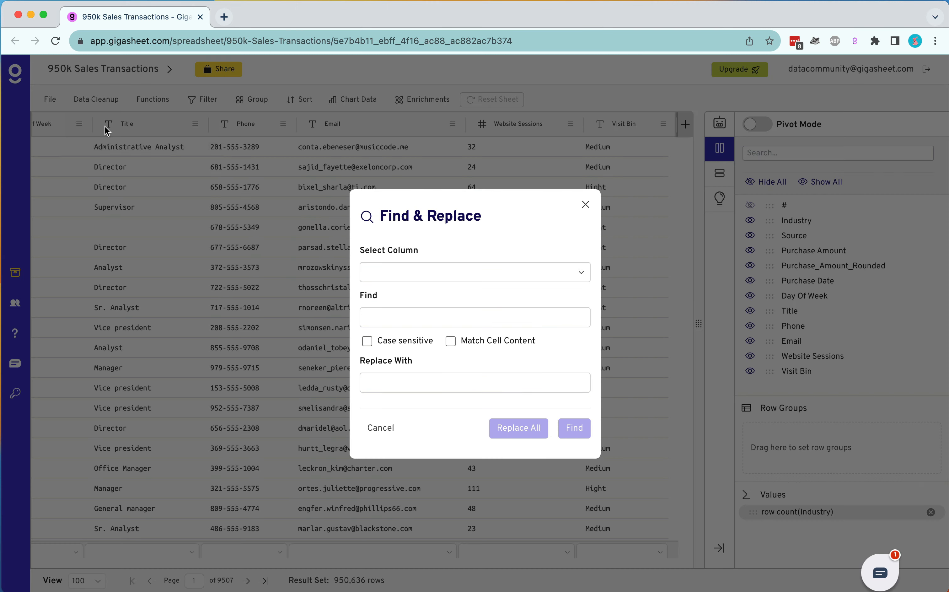
click(401, 274)
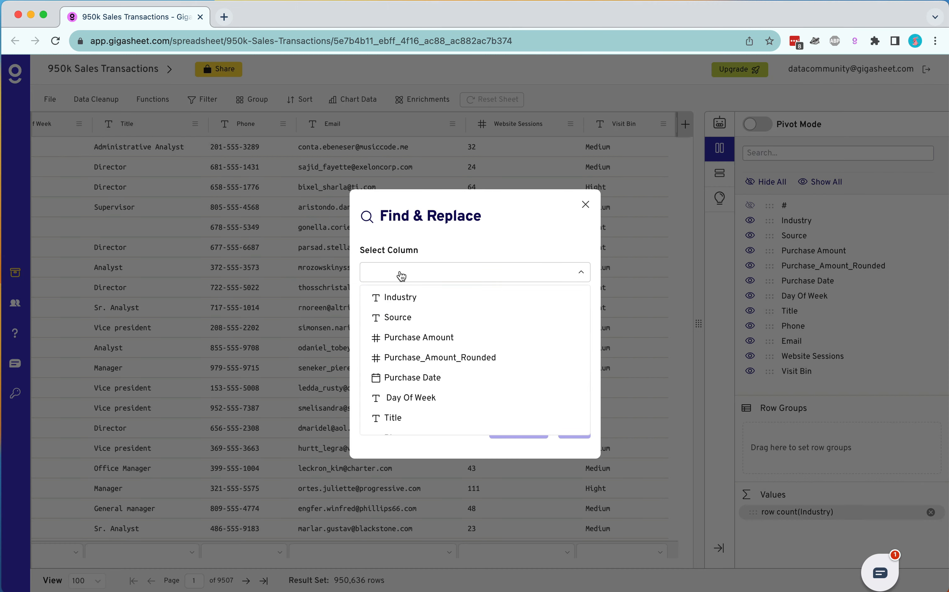
key(Up)
click(387, 425)
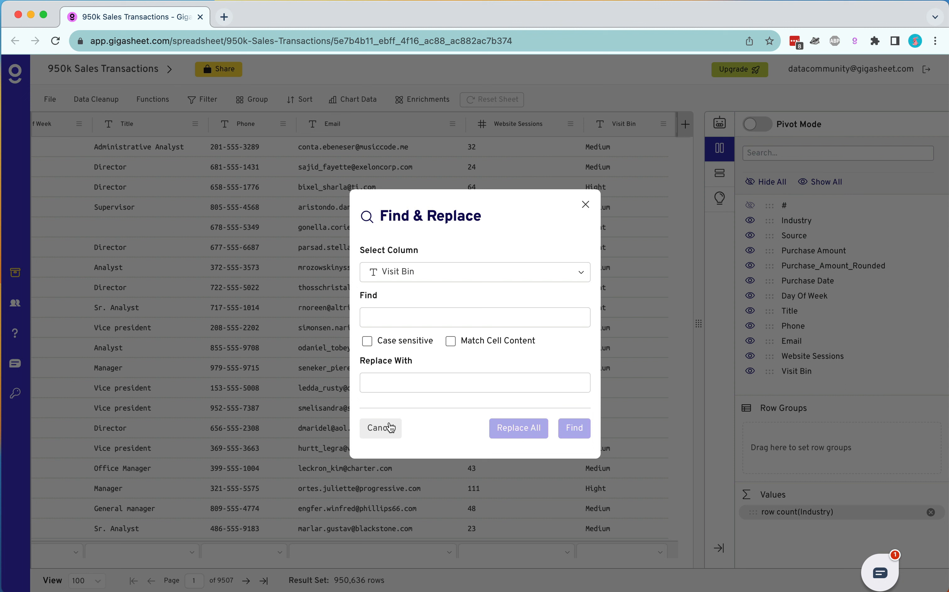
click(417, 313)
text(Hight)
click(393, 382)
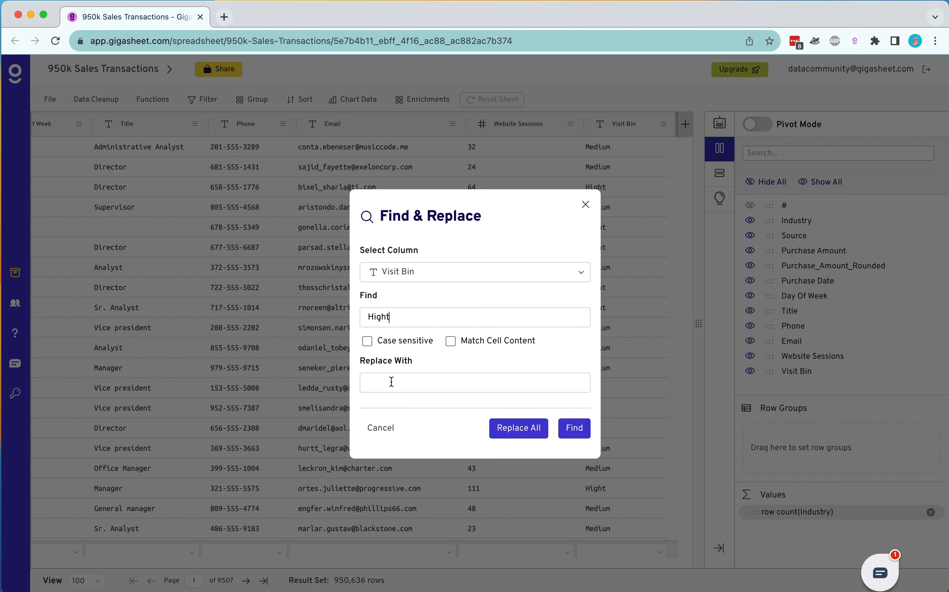
text(High)
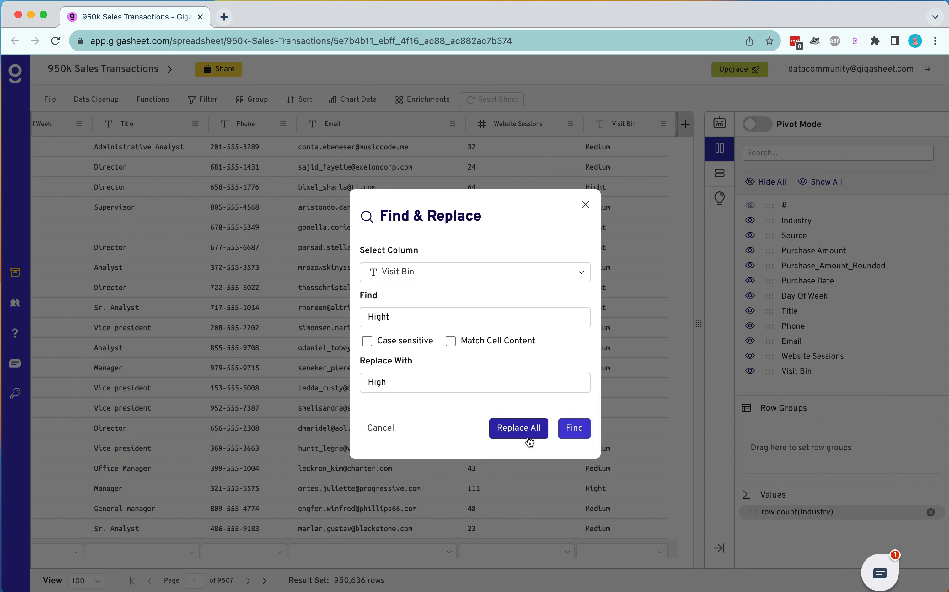
click(530, 441)
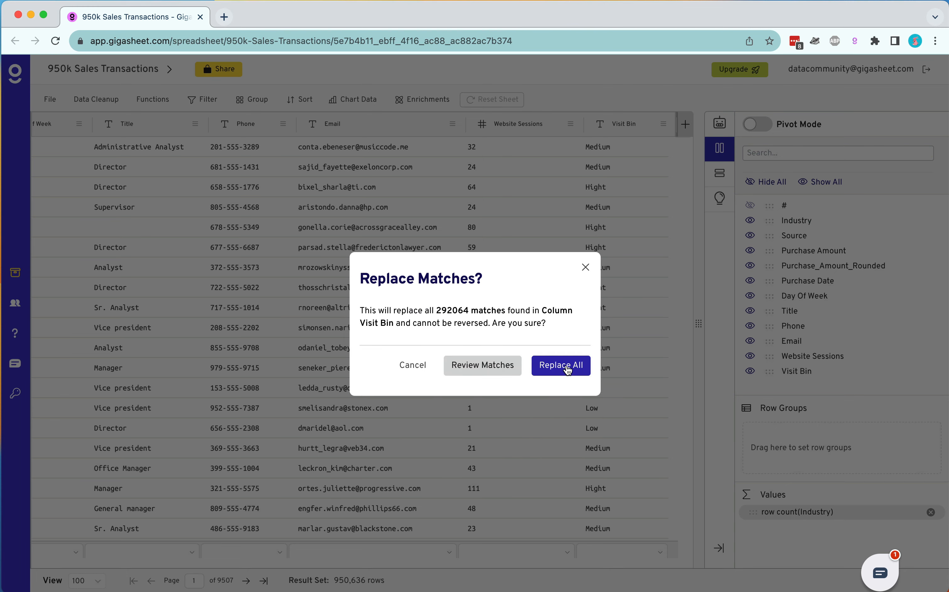
click(561, 365)
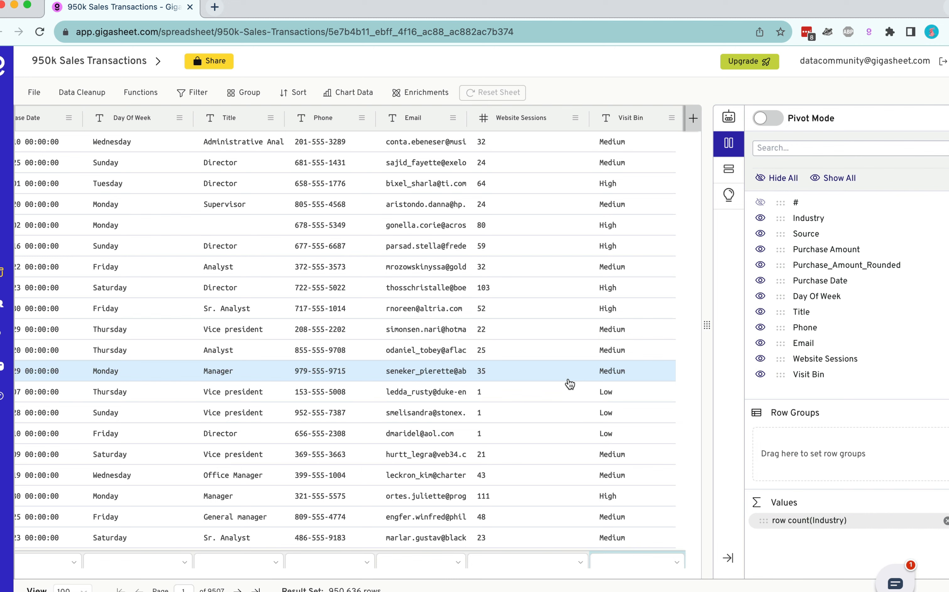
Step: Filter the sheet to rows whose Visit Bin is High
right_click(633, 185)
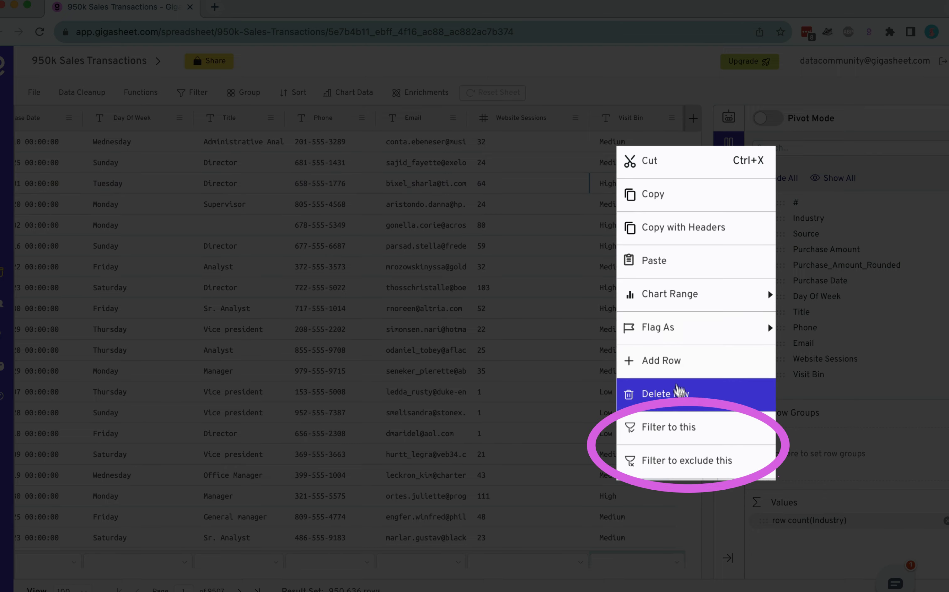
click(635, 427)
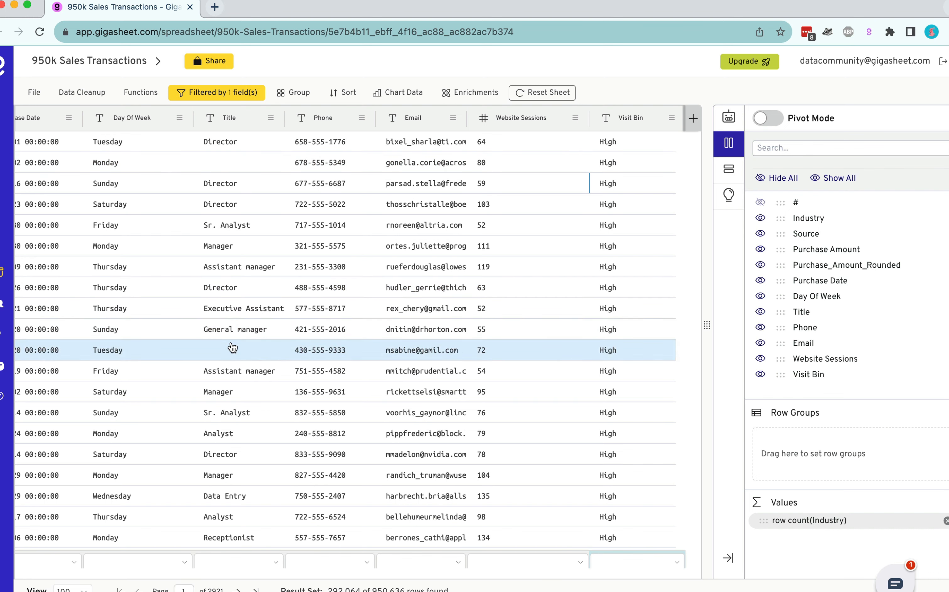
Step: Exclude rows with a blank Title from the filtered view and open the filter settings
right_click(231, 355)
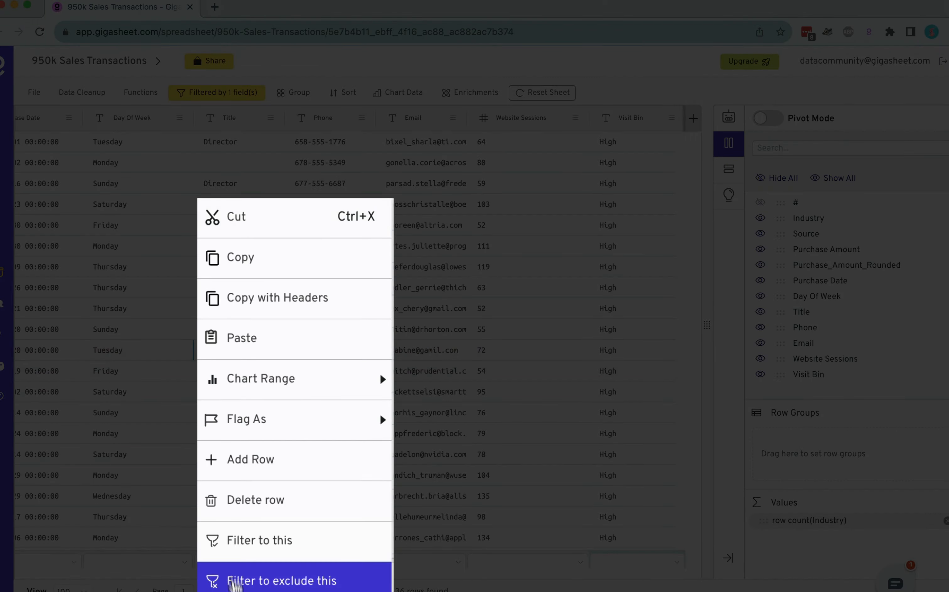
click(237, 576)
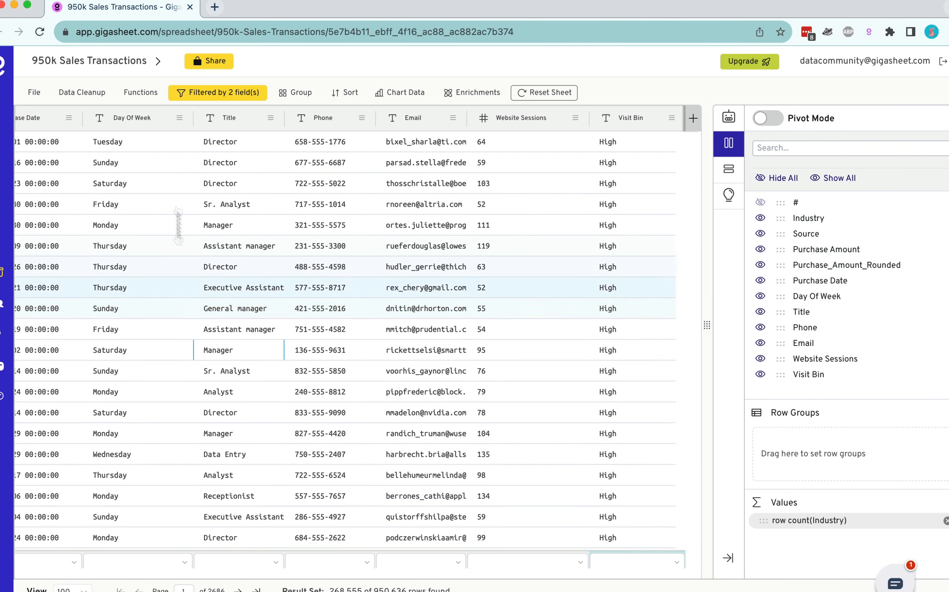
click(200, 96)
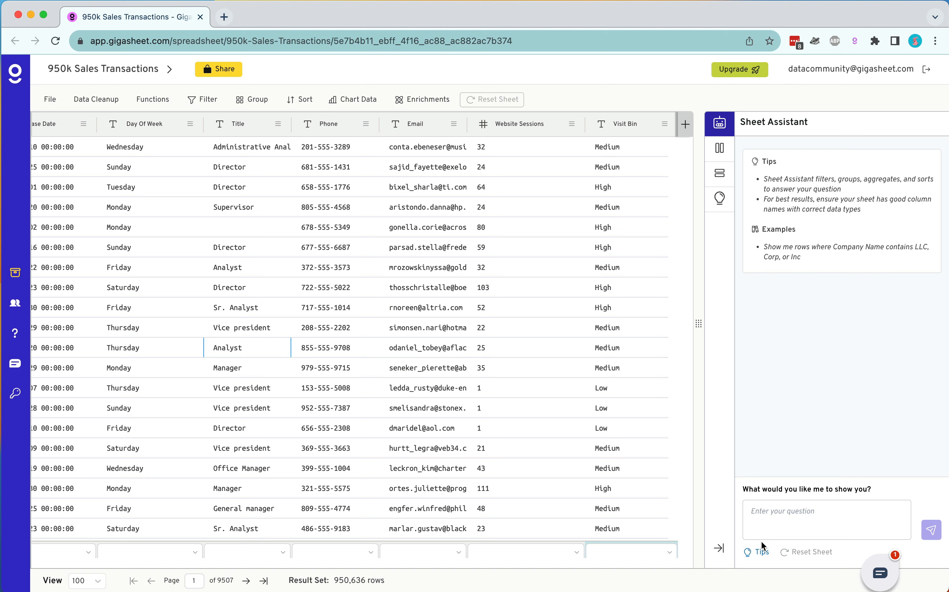
Step: Ask the Sheet Assistant to create a new column for area code
text(Create a new col)
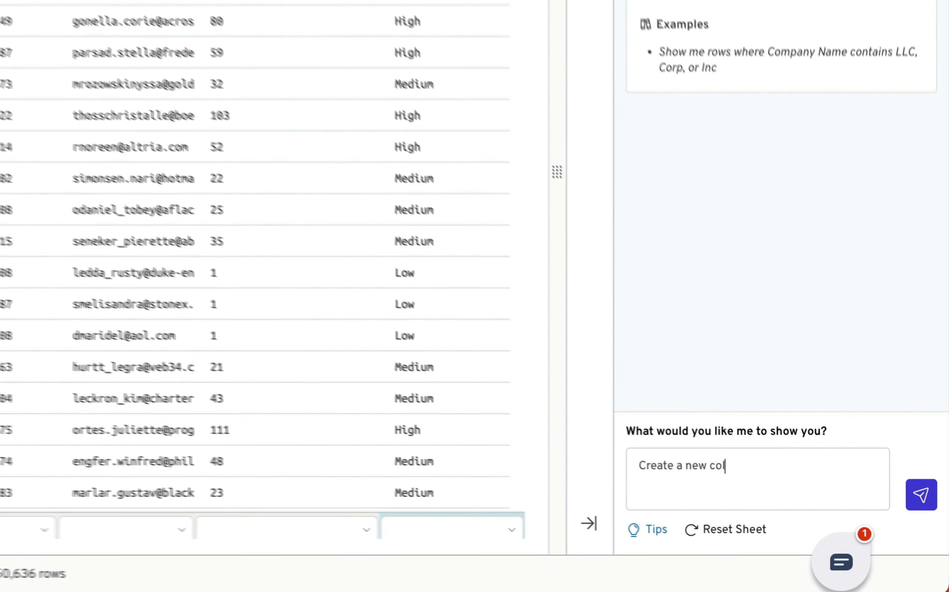
text(umn for area code)
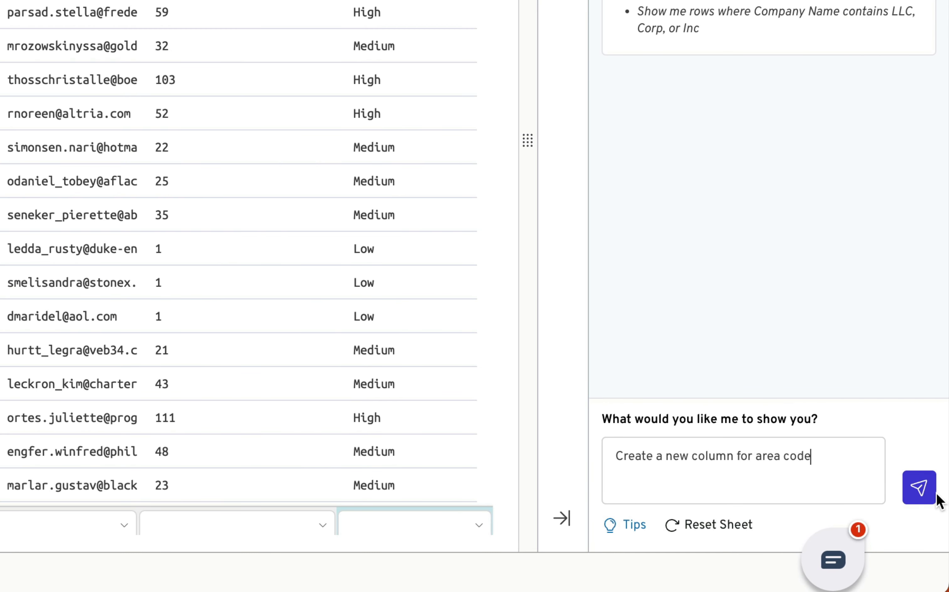
click(920, 494)
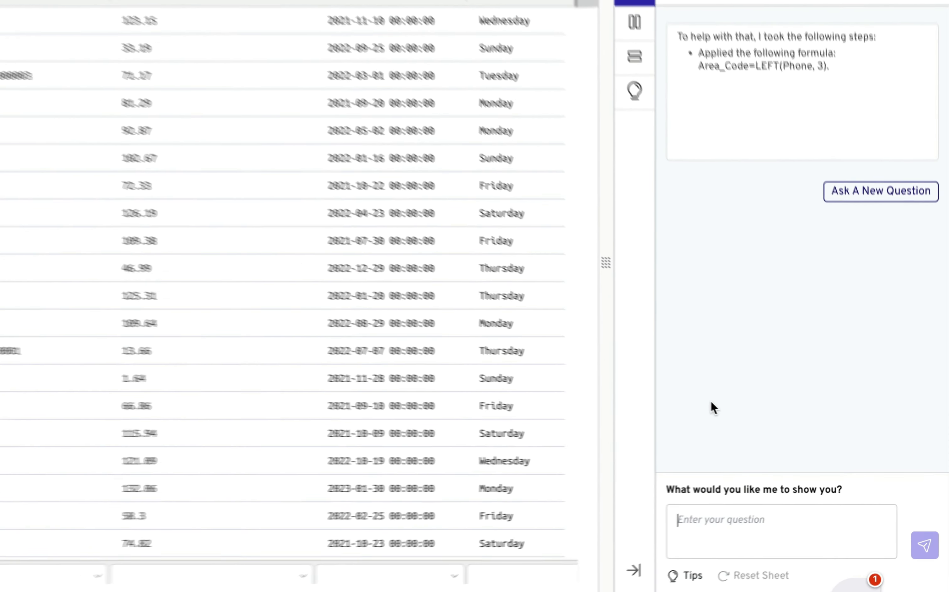
Step: Ask the Sheet Assistant which industry has the greatest total sales
text(Which indu)
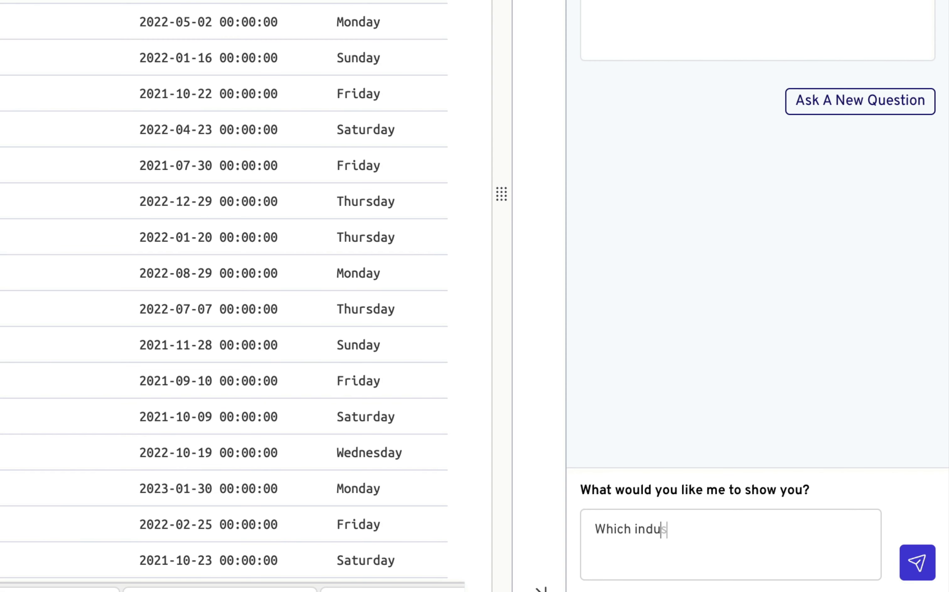
text(stry has the greatest total )
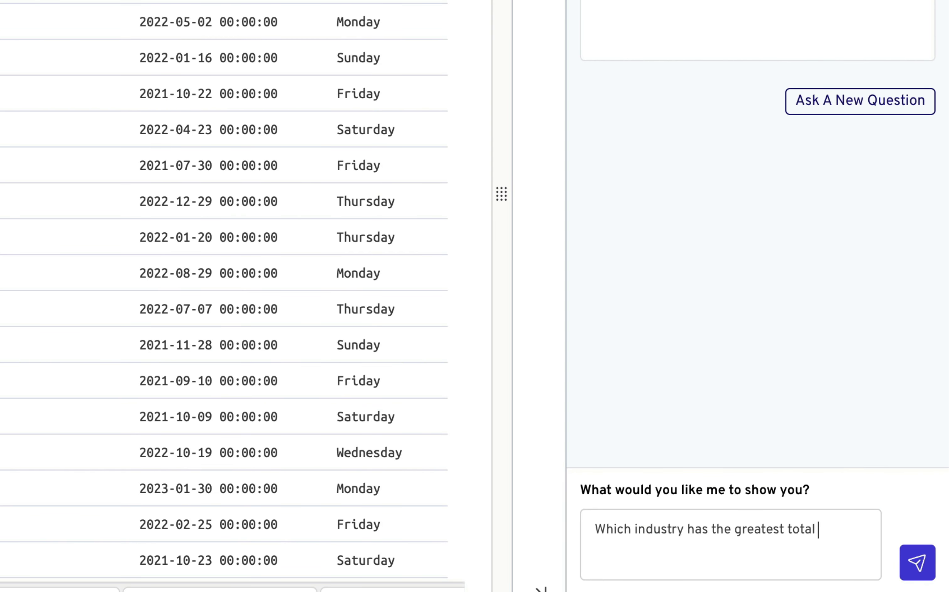
text(sales?)
key(Return)
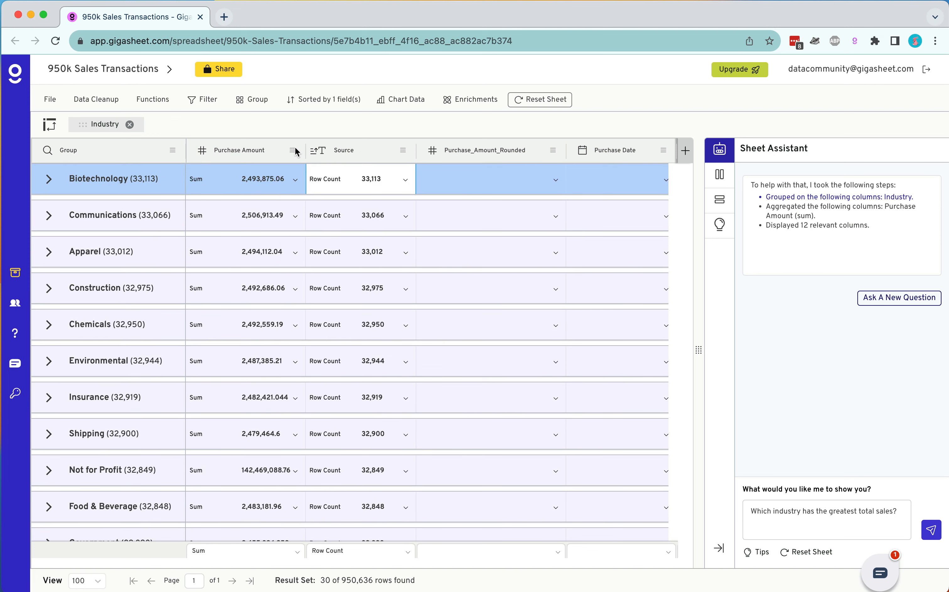
Step: Sort the industry groups by summed Purchase Amount, largest first, and chart the top ten groups' sums
click(293, 150)
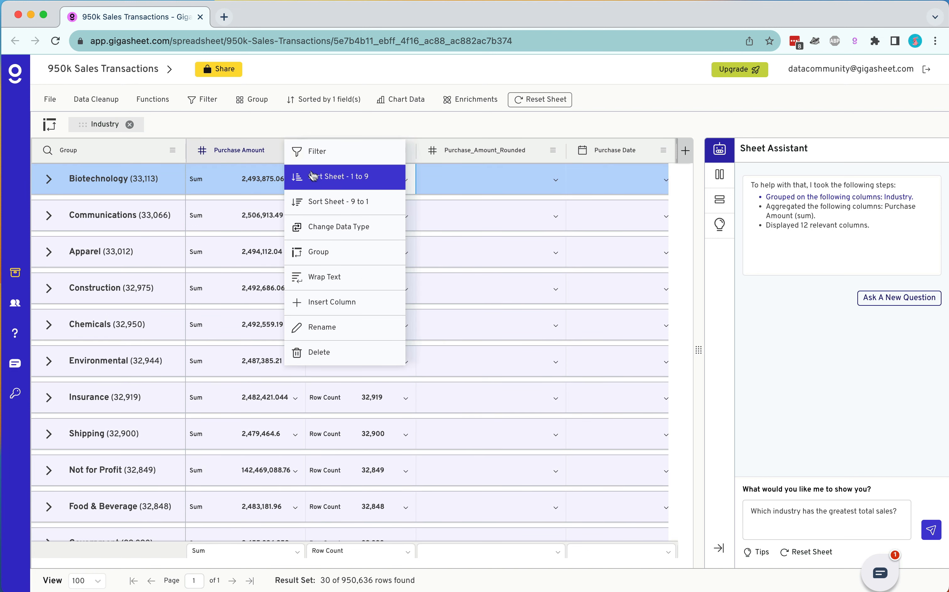
click(318, 182)
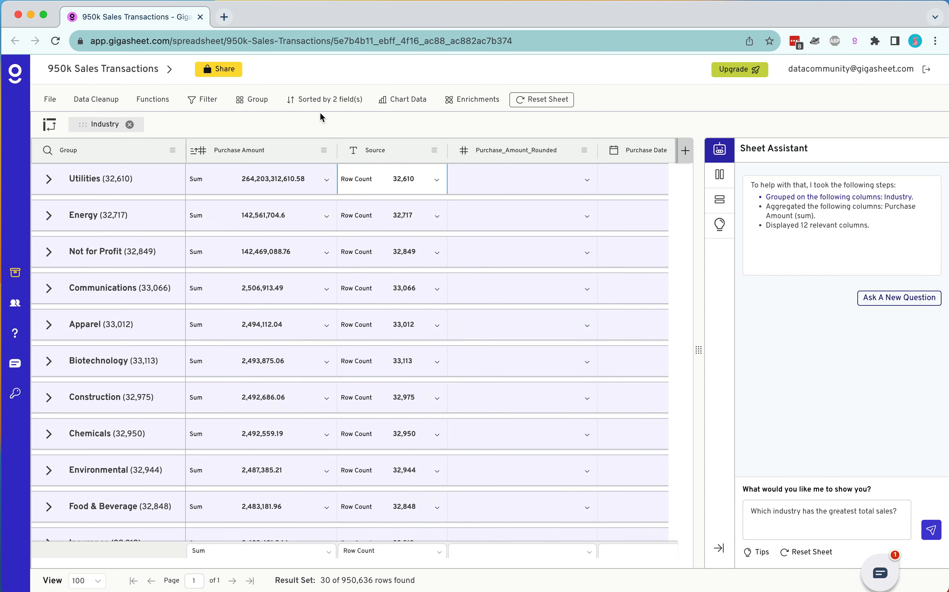
drag(286, 179, 288, 508)
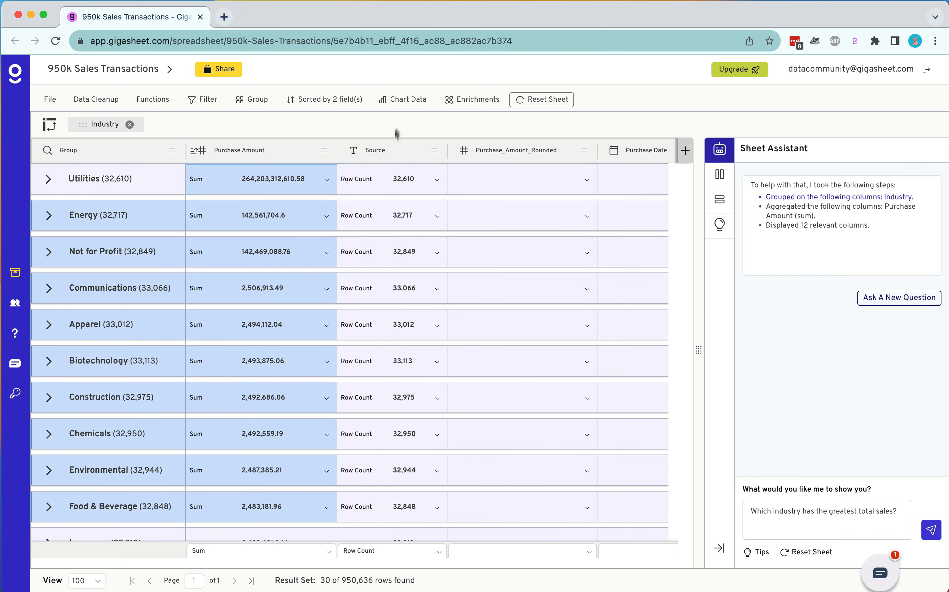
click(406, 101)
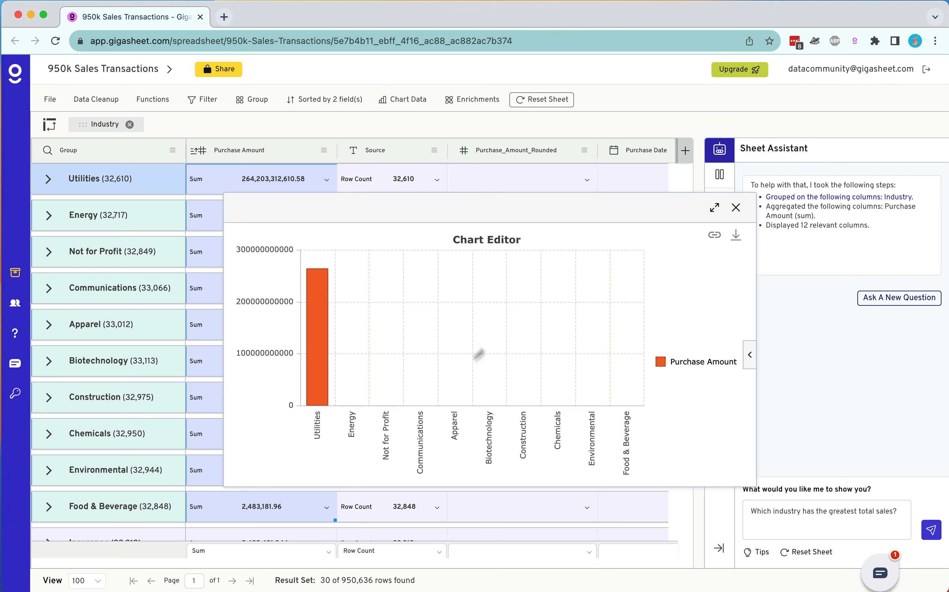
click(736, 208)
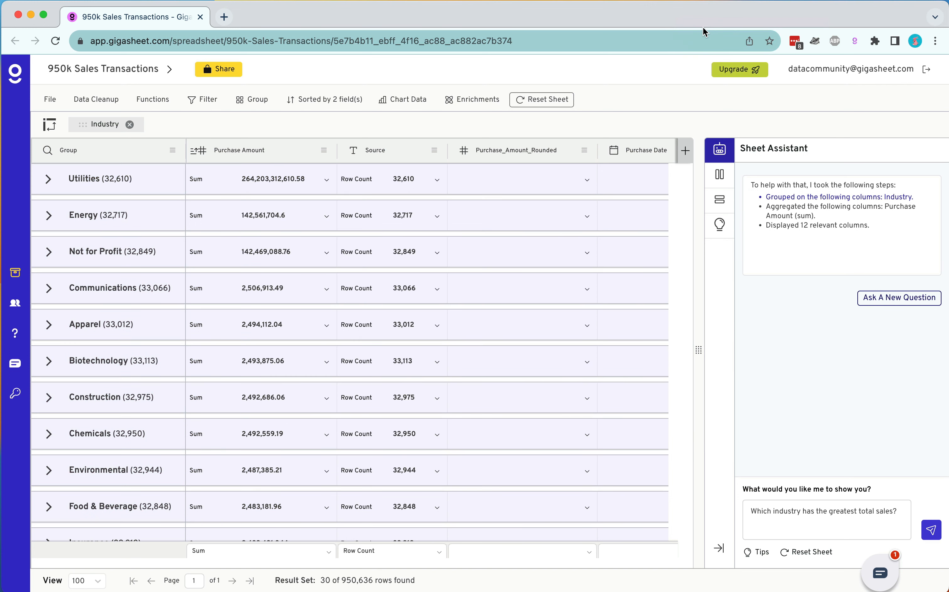